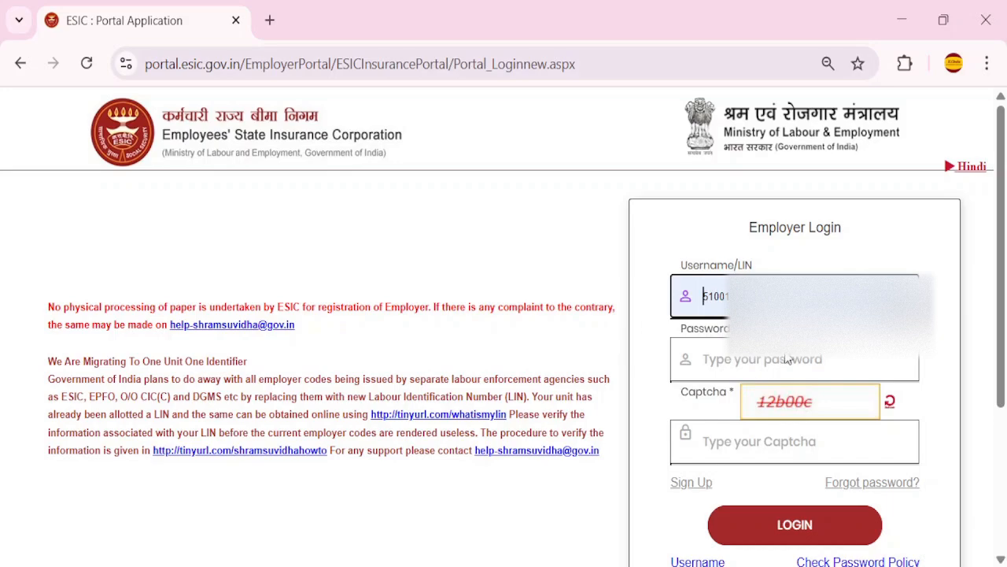
# Log in to the ESIC employer portal with the account password and the displayed captcha
pyautogui.click(763, 361)
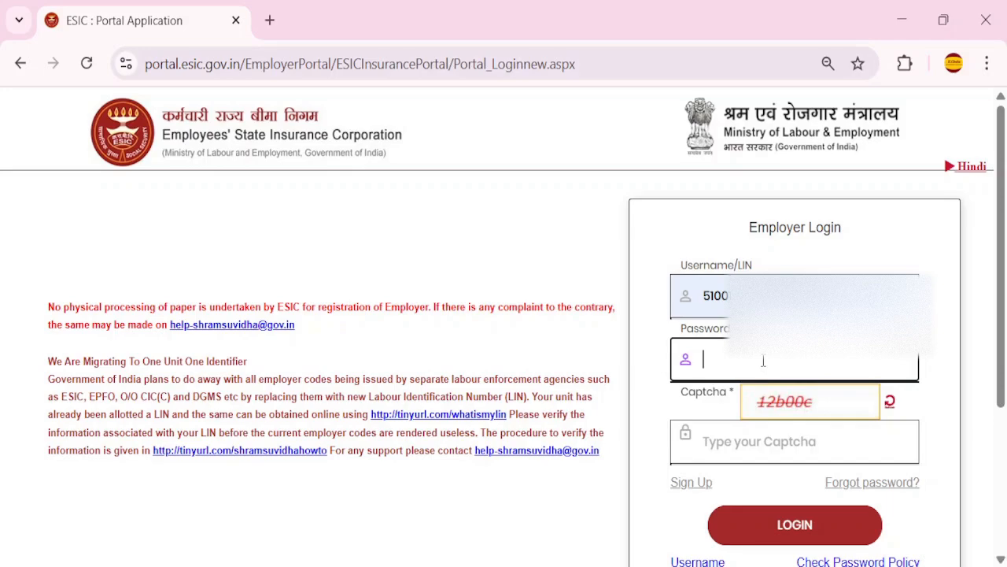
pyautogui.write('********')
pyautogui.click(745, 443)
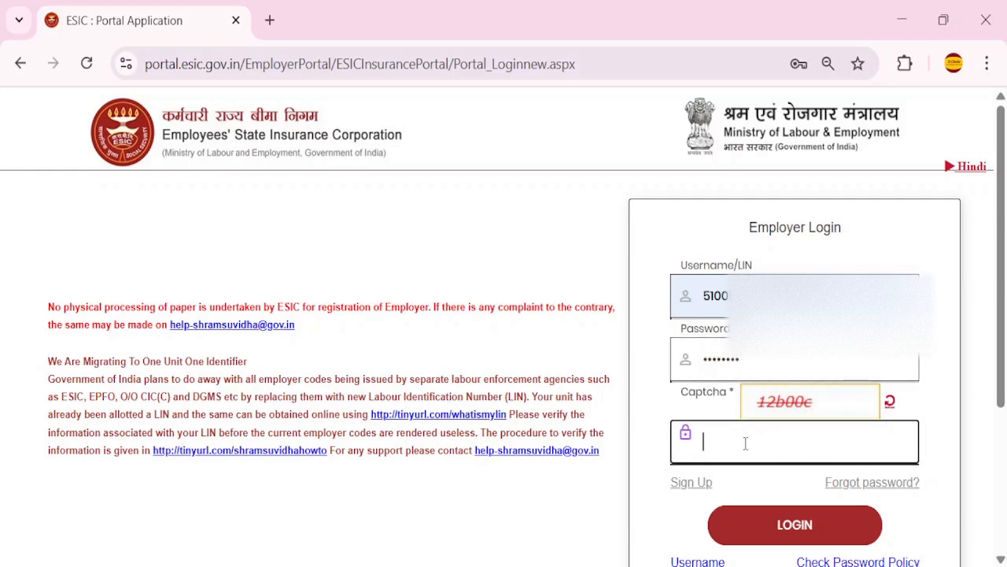
pyautogui.write('12b00c')
pyautogui.click(795, 535)
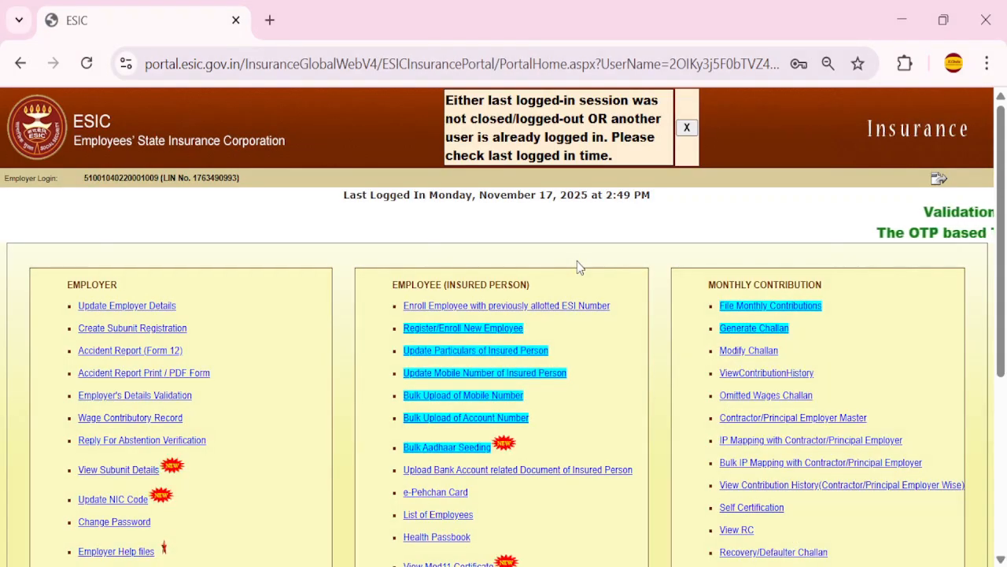
# Dismiss the previous-session warning and Aadhaar notice, and accept both employer responsibility notices
pyautogui.click(686, 128)
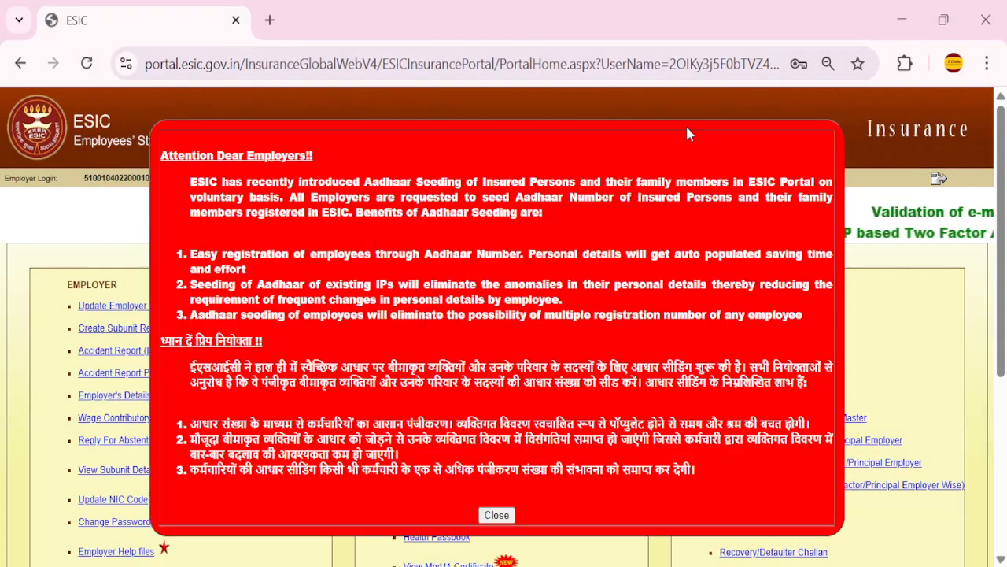
pyautogui.click(498, 520)
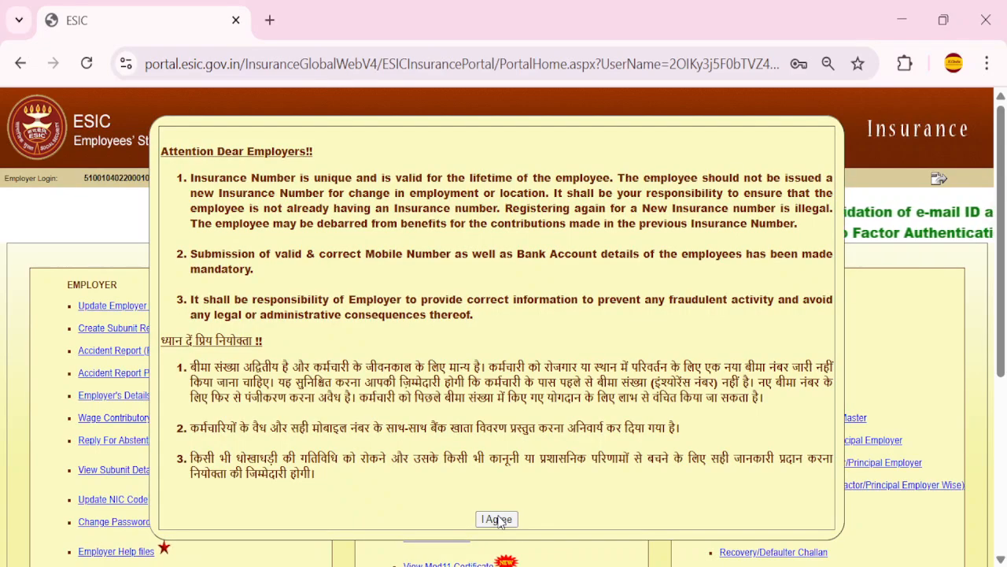
pyautogui.click(498, 518)
pyautogui.click(499, 518)
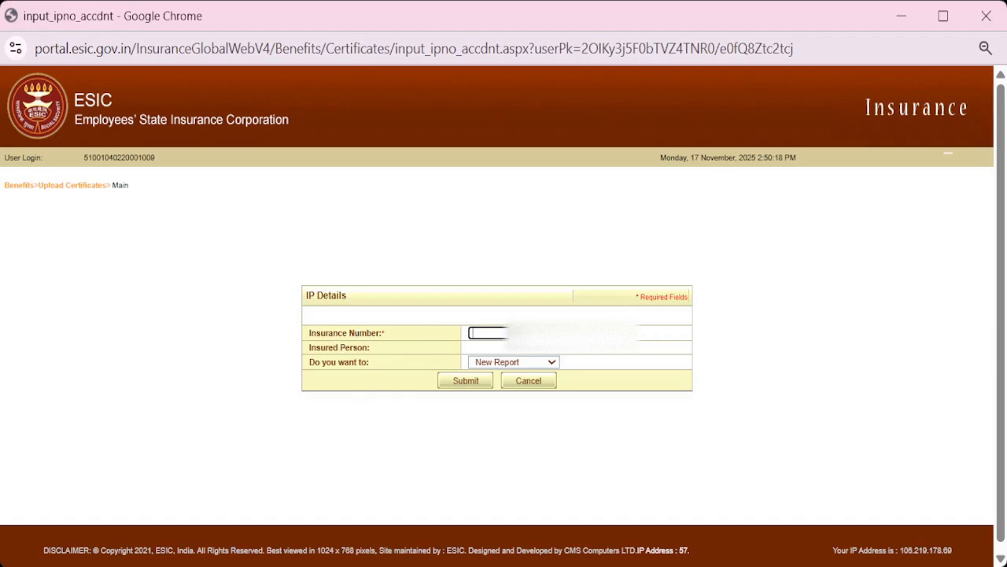
# Look up the injured worker by Insurance Number and start a New Report on Form 12
pyautogui.press('Tab')
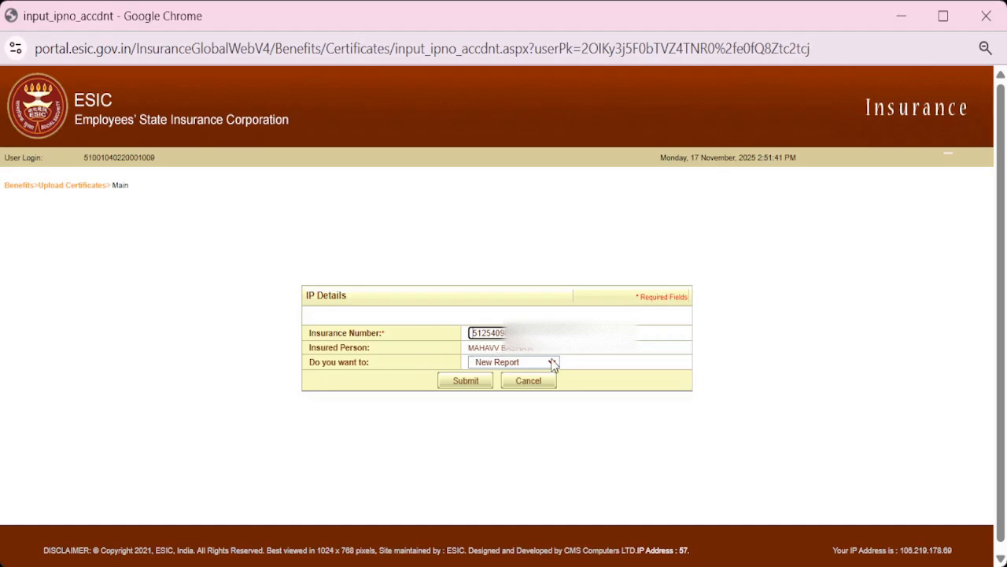
pyautogui.click(474, 384)
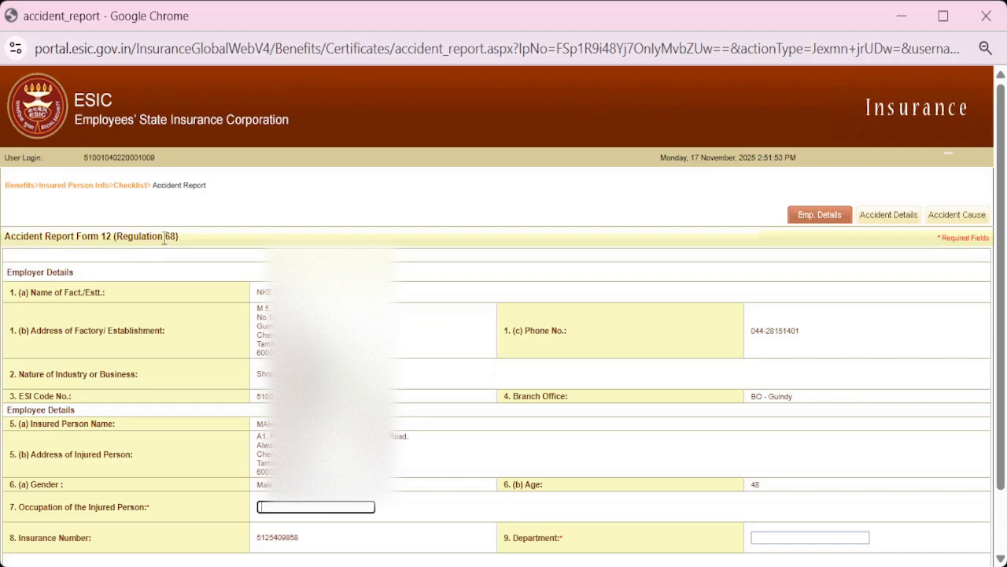
# Enter occupation Supervisor and department Maintenance, then continue to Accident Details
pyautogui.scroll(-2, 188, 270)
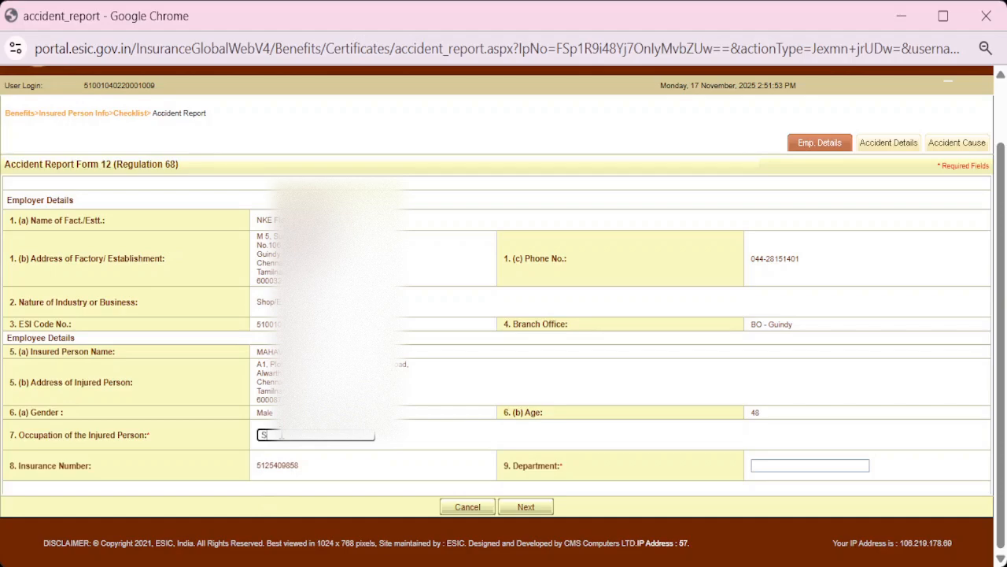
pyautogui.write('upervisor')
pyautogui.press('Tab')
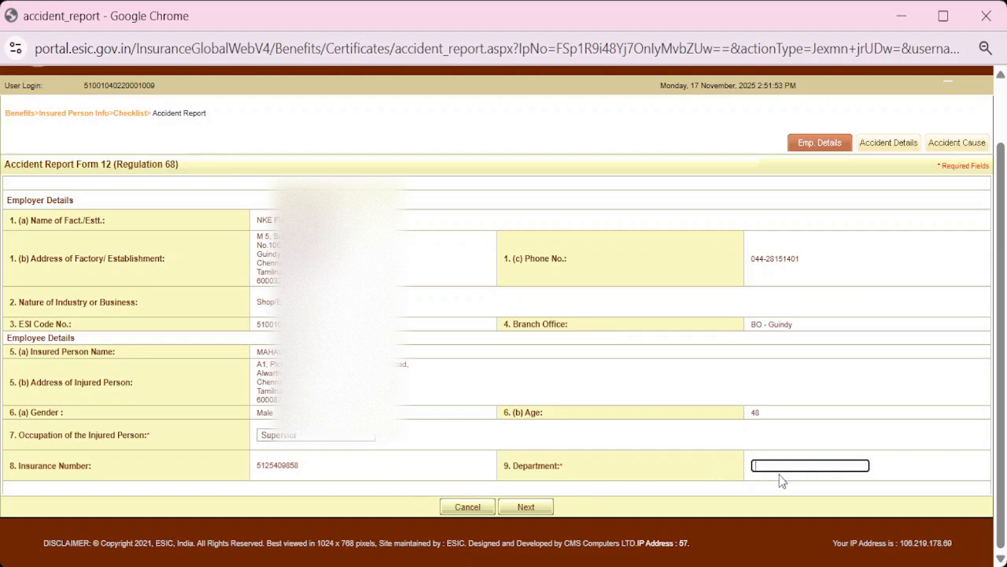
pyautogui.write('Maintenance')
pyautogui.click(759, 351)
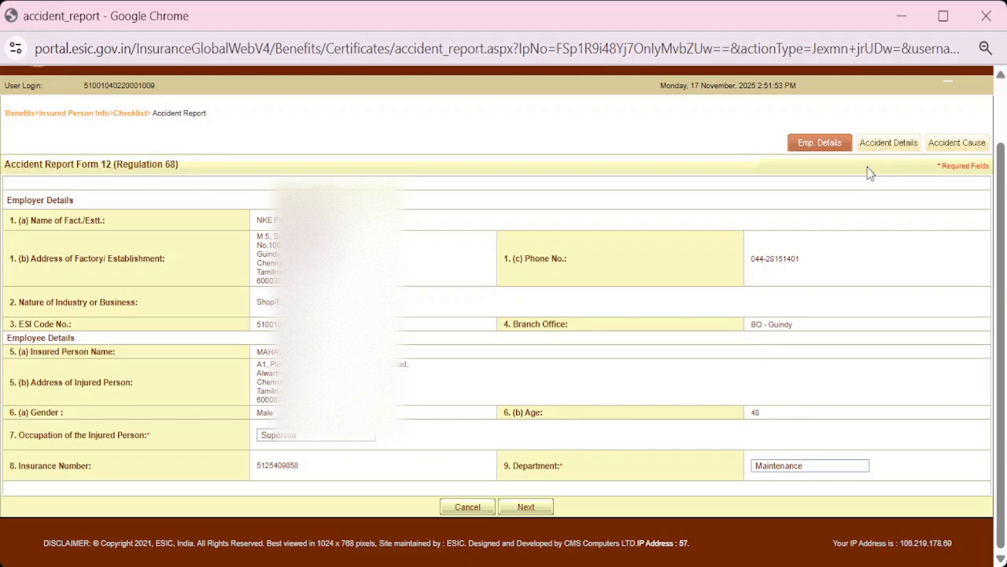
pyautogui.click(527, 510)
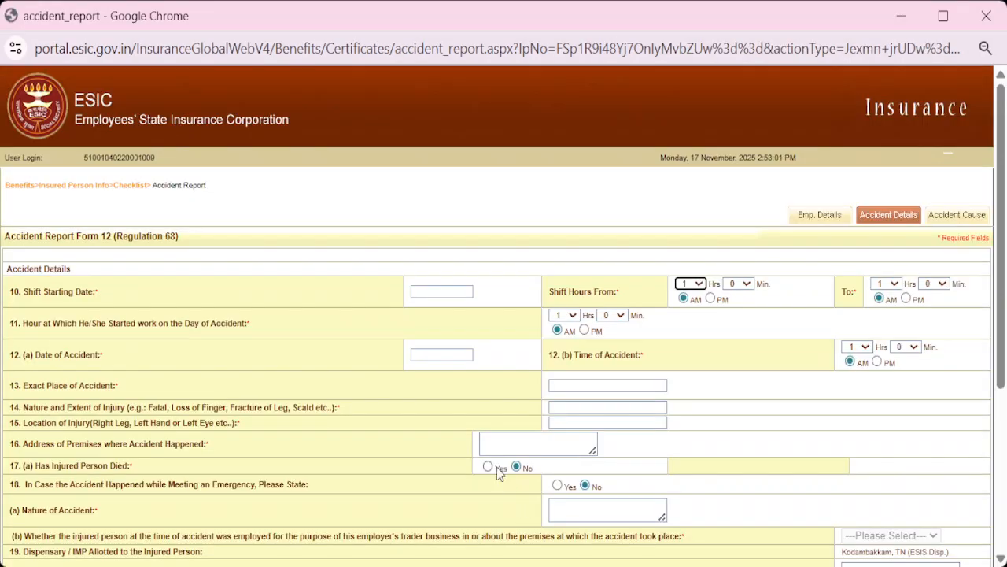
# Set the shift starting date to 10/11/2025
pyautogui.hotkey('alt', 'Tab')
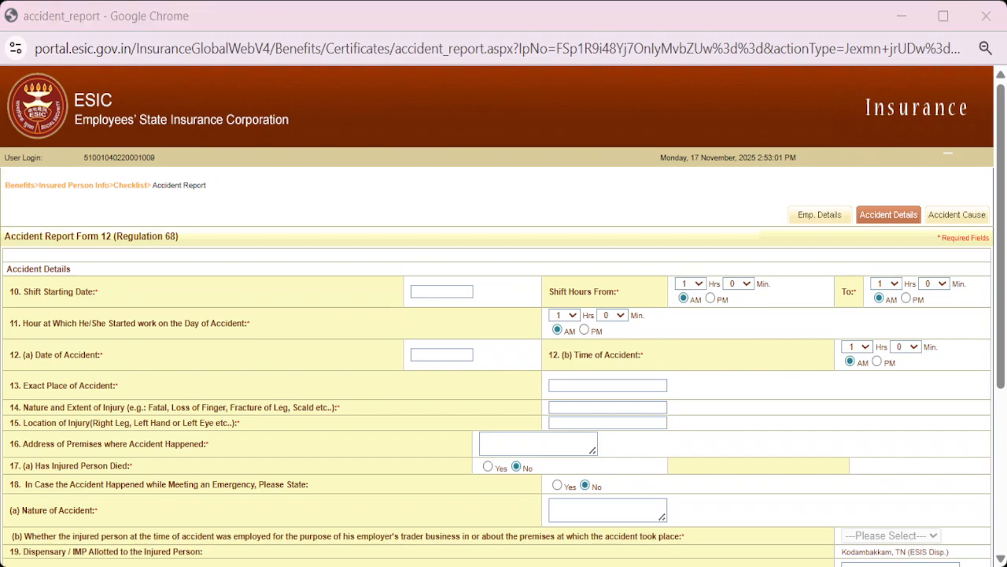
pyautogui.hotkey('alt', 'Tab')
pyautogui.hotkey('alt', 'Tab')
pyautogui.hotkey('alt', 'Tab')
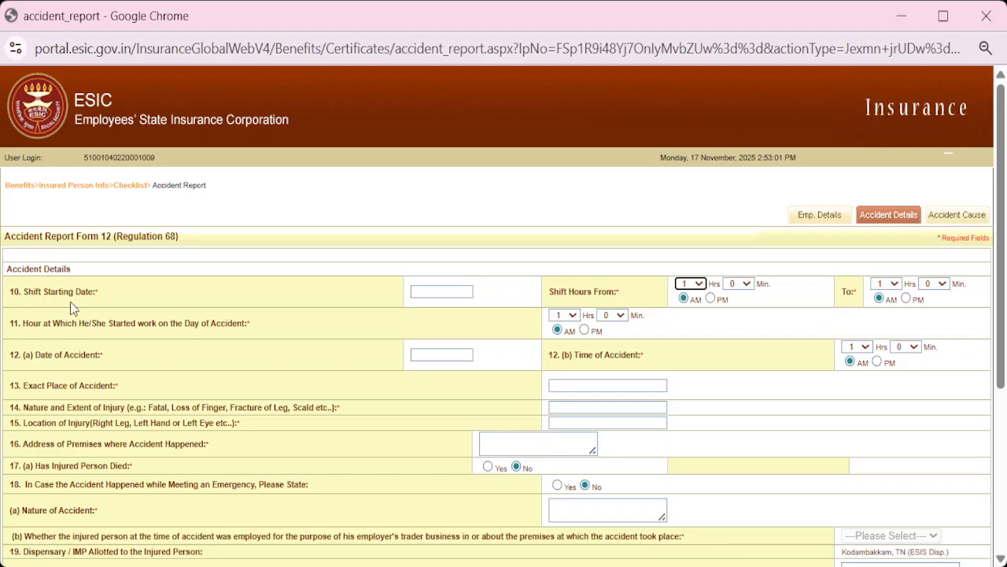
pyautogui.click(459, 292)
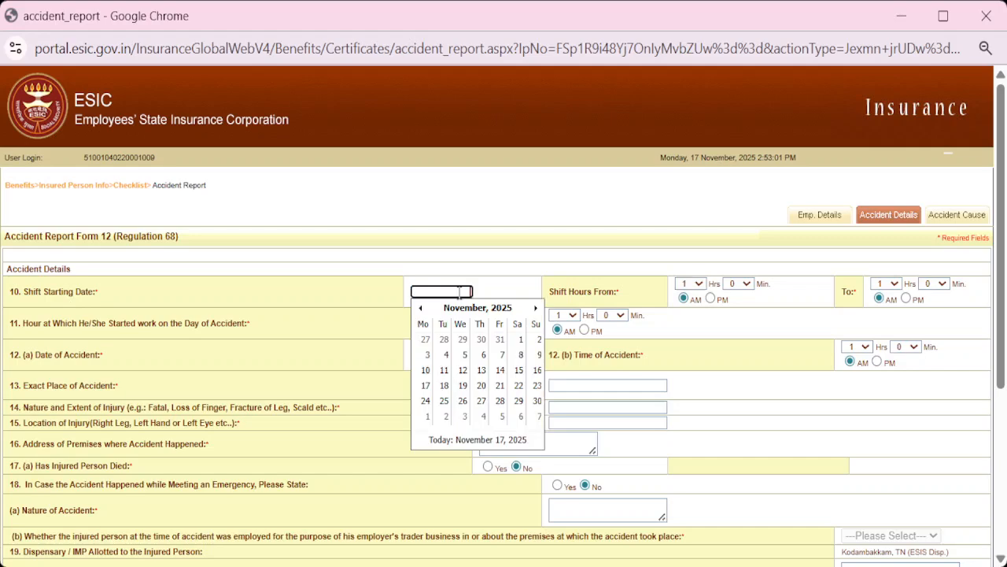
pyautogui.click(425, 370)
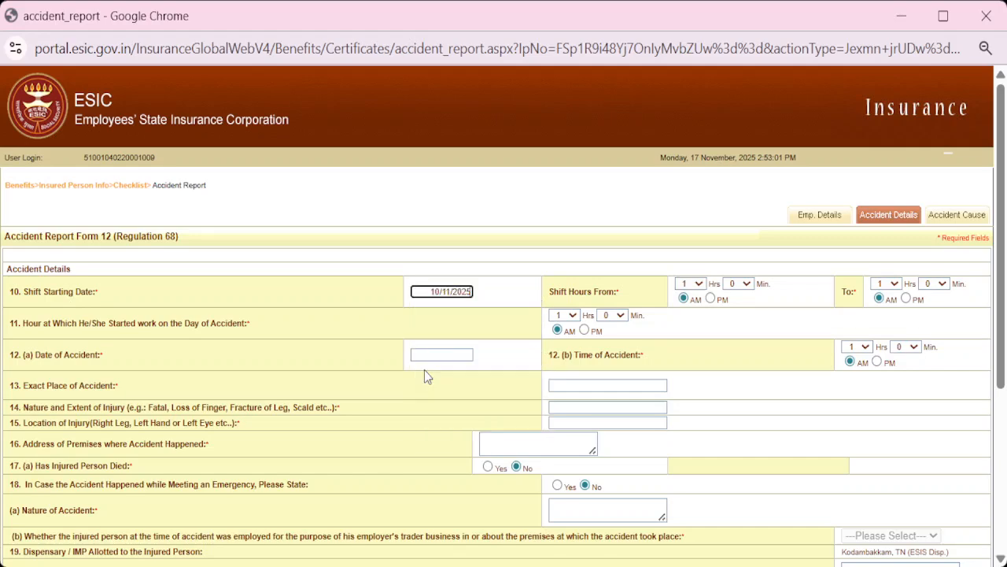
# Set the shift hours from 9:30 AM to 6:00 PM
pyautogui.click(702, 288)
pyautogui.click(690, 503)
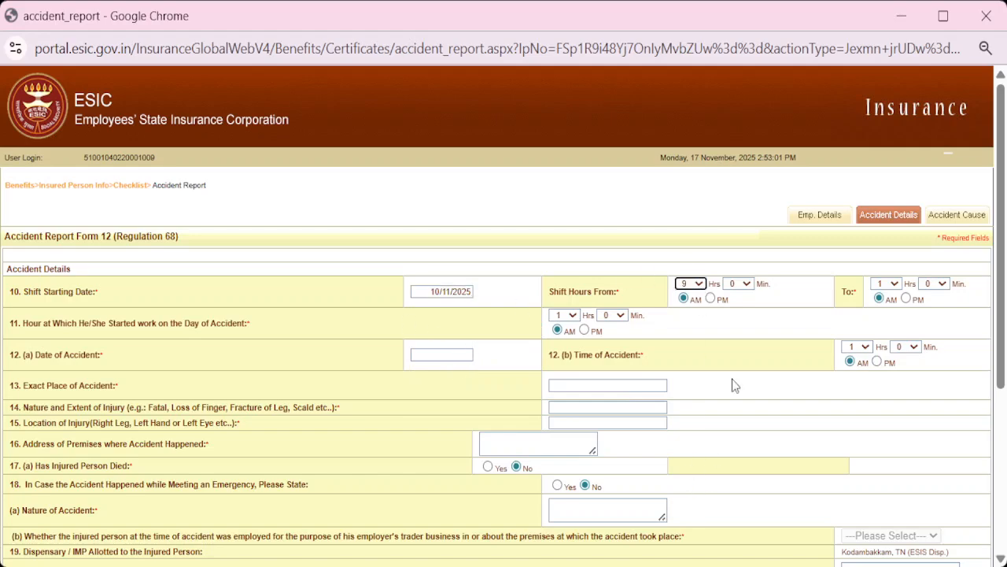
pyautogui.click(746, 286)
pyautogui.click(730, 429)
pyautogui.click(899, 290)
pyautogui.click(889, 427)
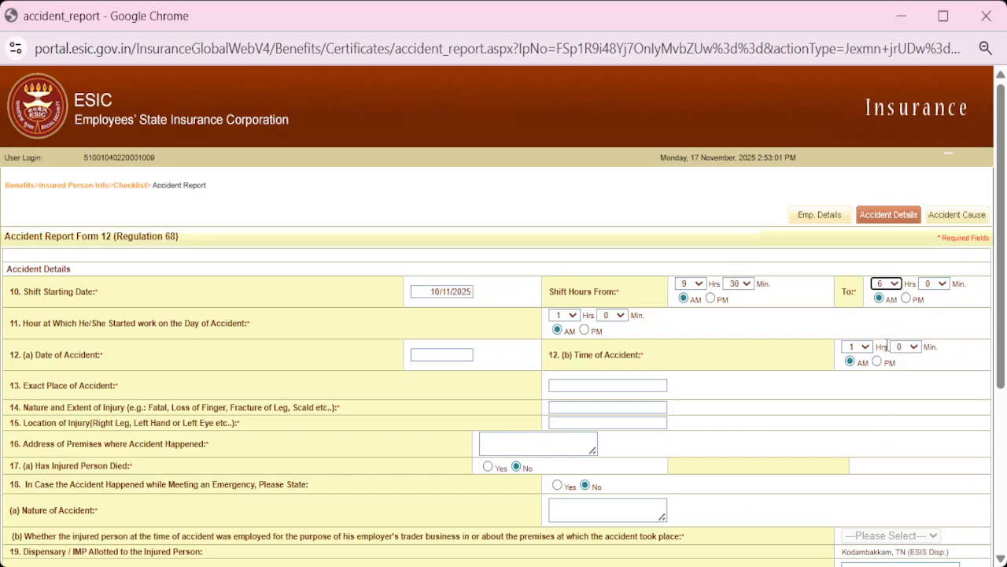
pyautogui.click(906, 299)
# Set the hour of starting work to 9
pyautogui.click(573, 316)
pyautogui.click(559, 223)
pyautogui.click(621, 316)
# Set the work start minutes to 30, making work start 9:30 AM
pyautogui.scroll(-2, 606, 295)
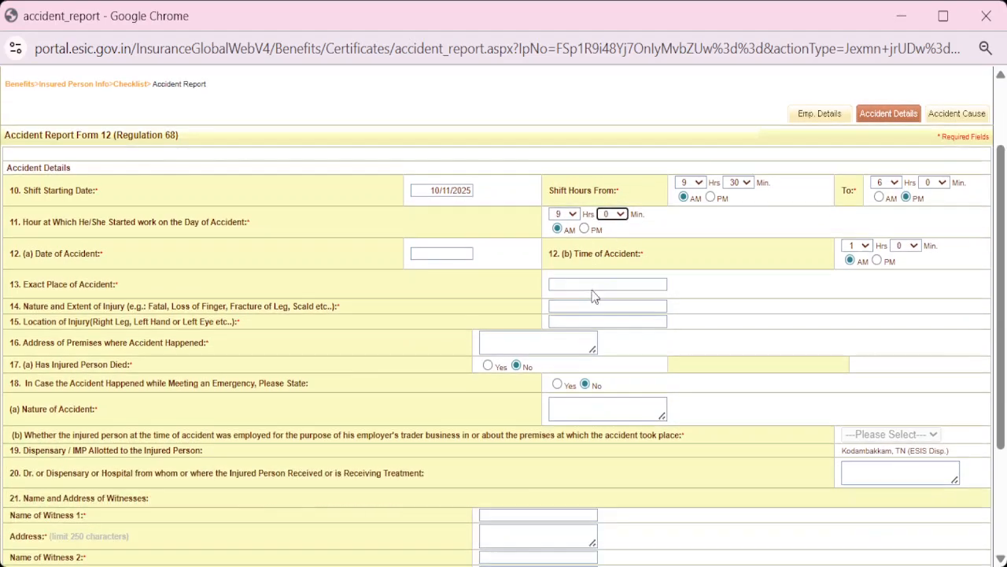
pyautogui.scroll(-2, 610, 245)
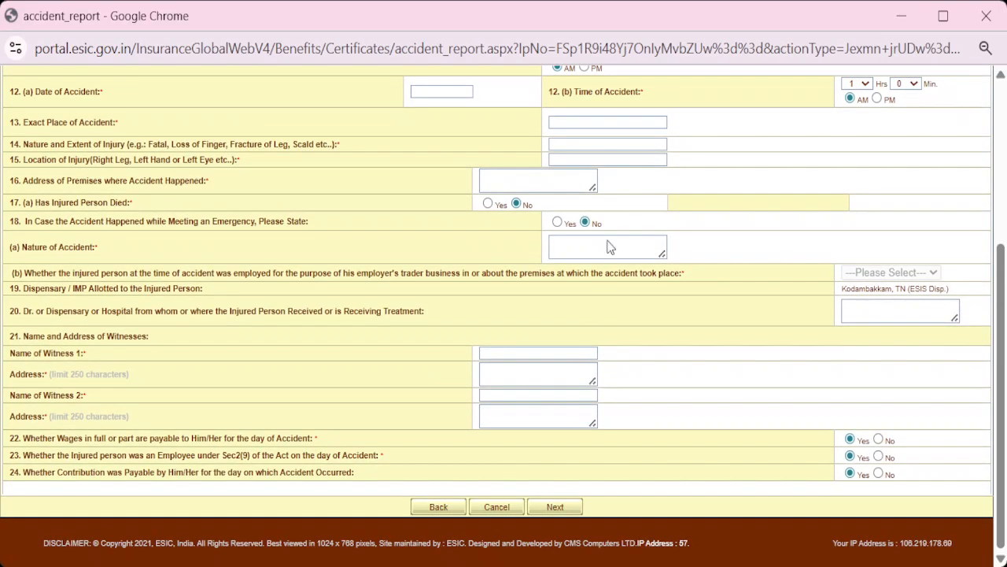
pyautogui.scroll(1, 592, 248)
pyautogui.scroll(2, 606, 256)
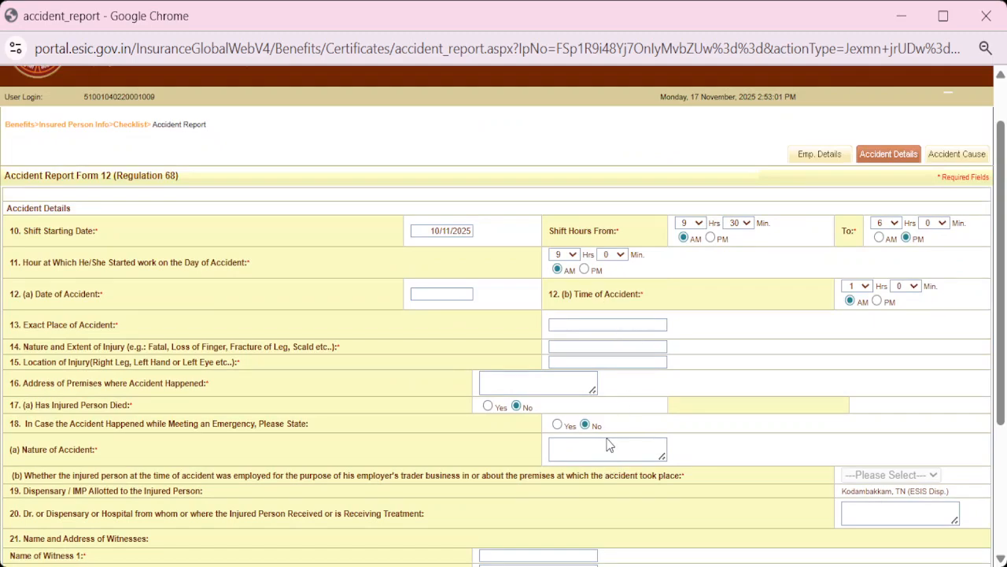
pyautogui.click(613, 395)
# Record the accident date as 15/11/2025 and the time as 2:30 PM
pyautogui.click(440, 297)
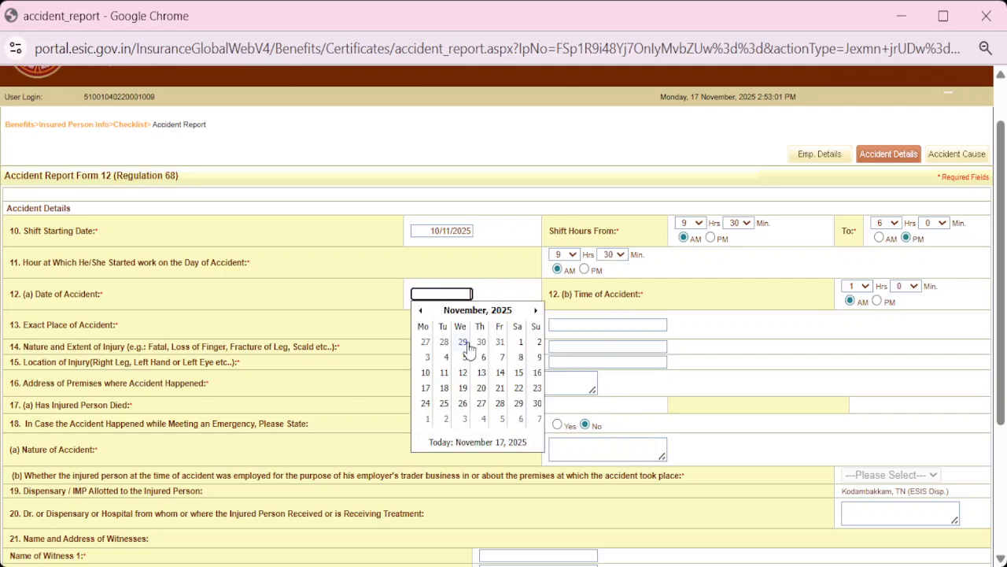
pyautogui.click(521, 374)
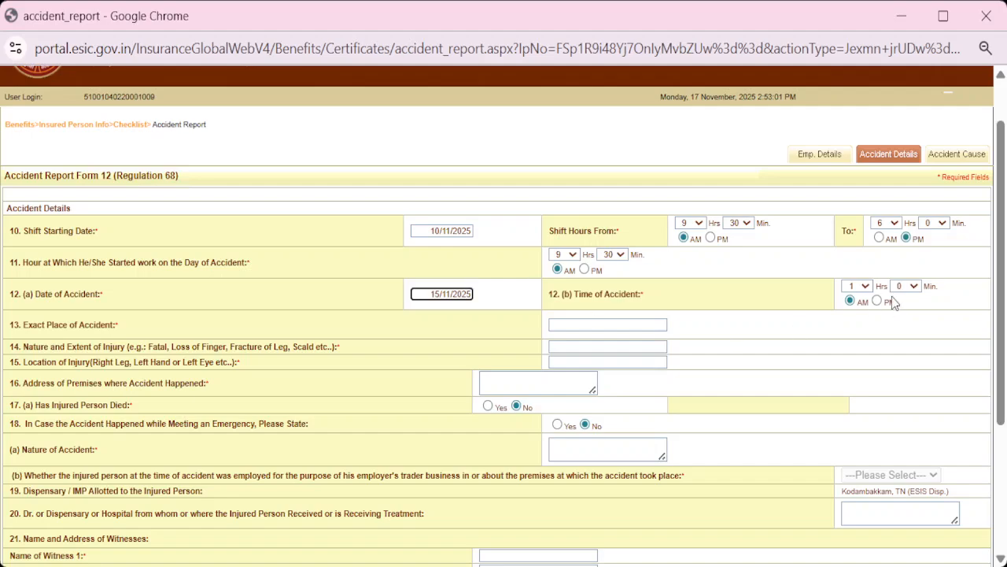
pyautogui.click(867, 288)
pyautogui.press('Down')
pyautogui.click(910, 439)
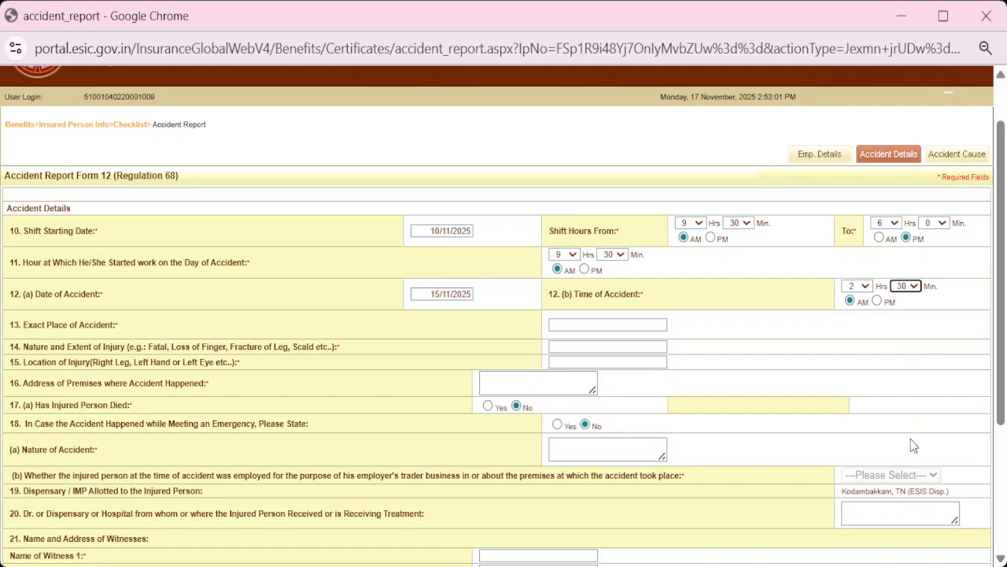
pyautogui.click(877, 303)
pyautogui.click(587, 326)
pyautogui.hotkey('alt', 'Tab')
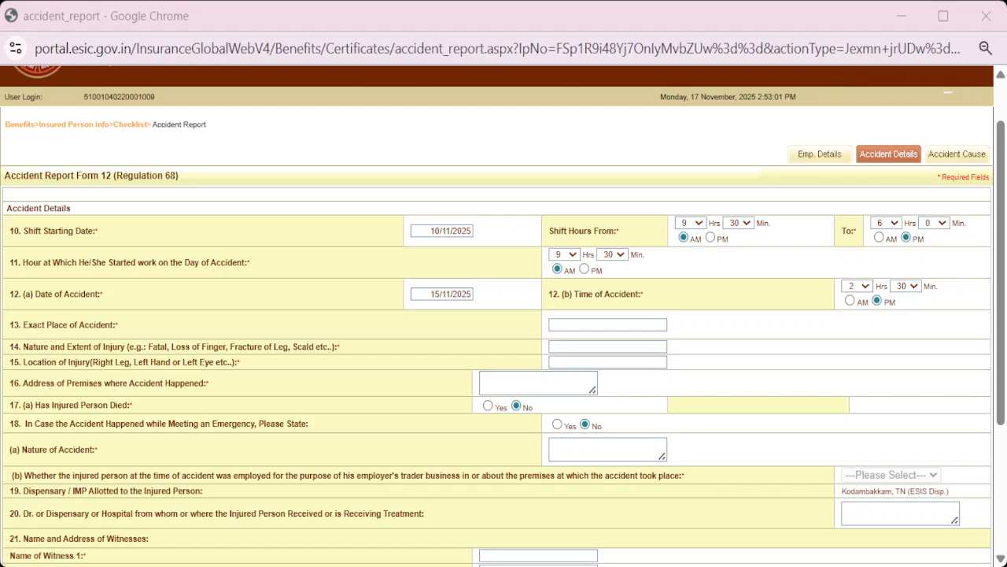
# Enter Finger as the nature of injury
pyautogui.hotkey('alt', 'Tab')
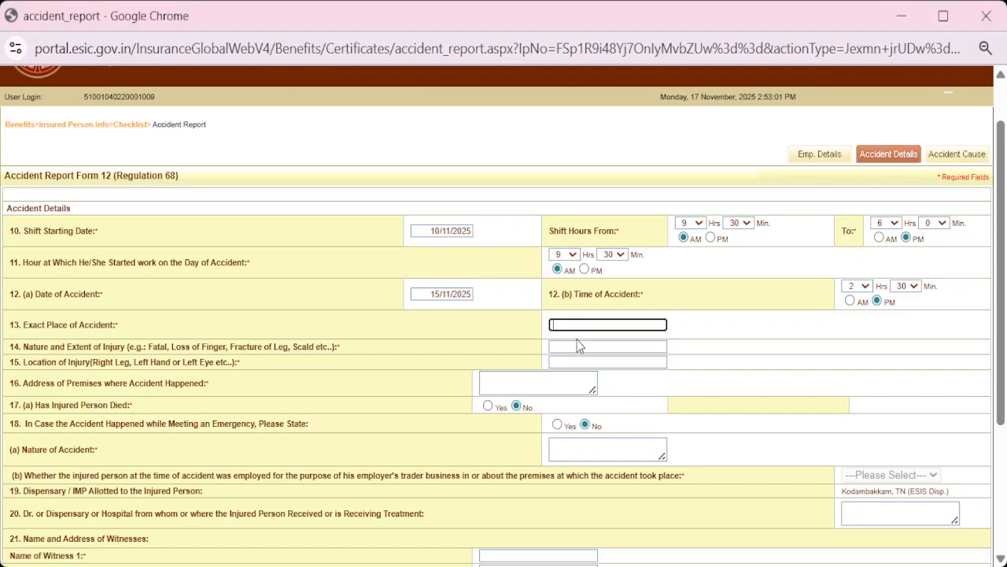
pyautogui.hotkey('alt', 'Tab')
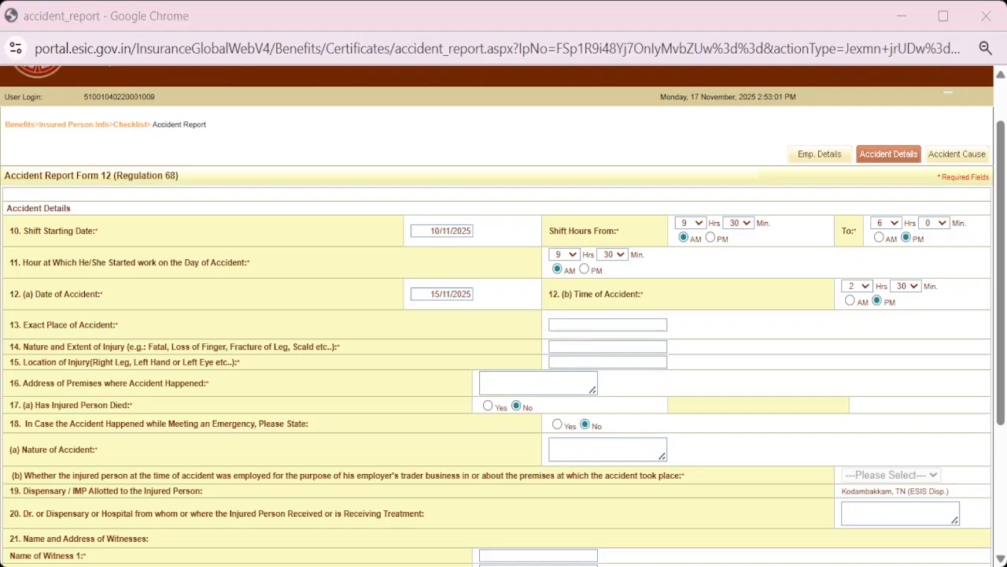
pyautogui.hotkey('alt', 'Tab')
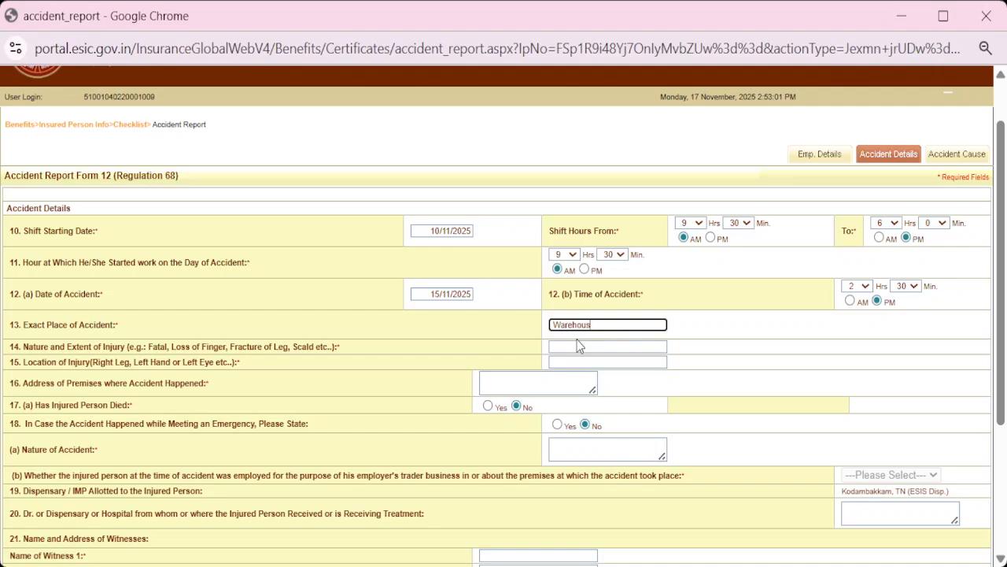
pyautogui.click(578, 344)
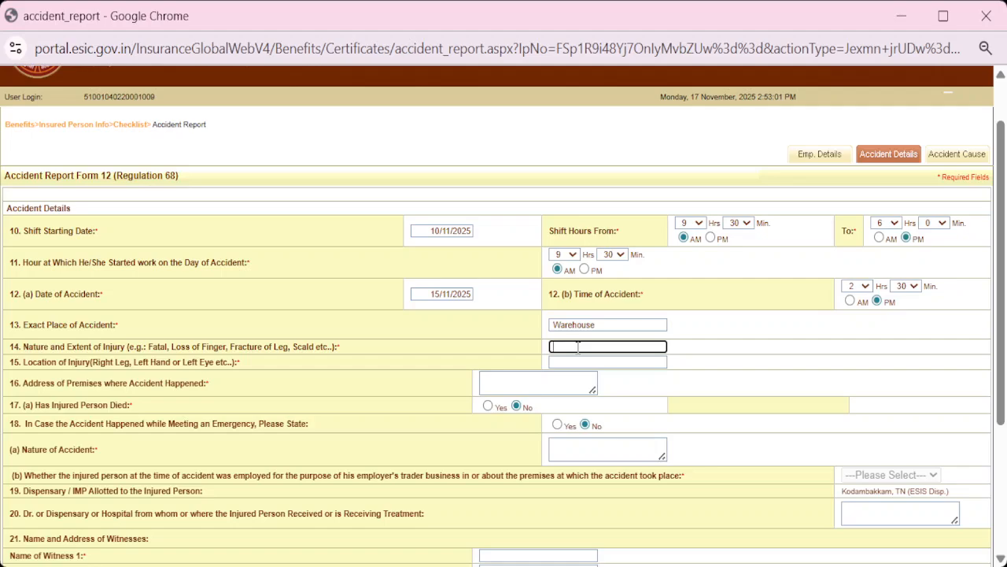
pyautogui.write('Finger')
# Enter Right Hand as the location of injury
pyautogui.click(567, 366)
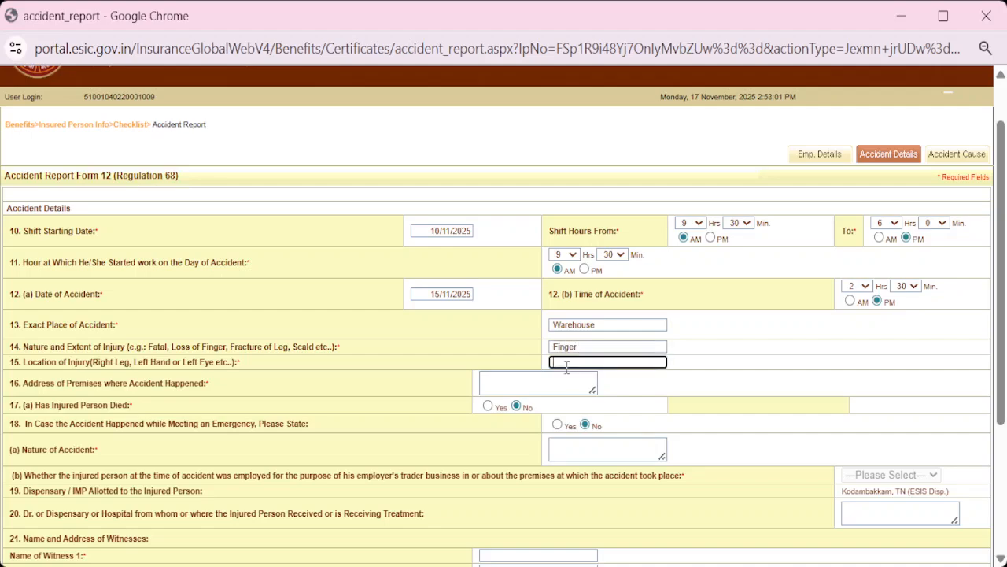
pyautogui.hotkey('alt', 'Tab')
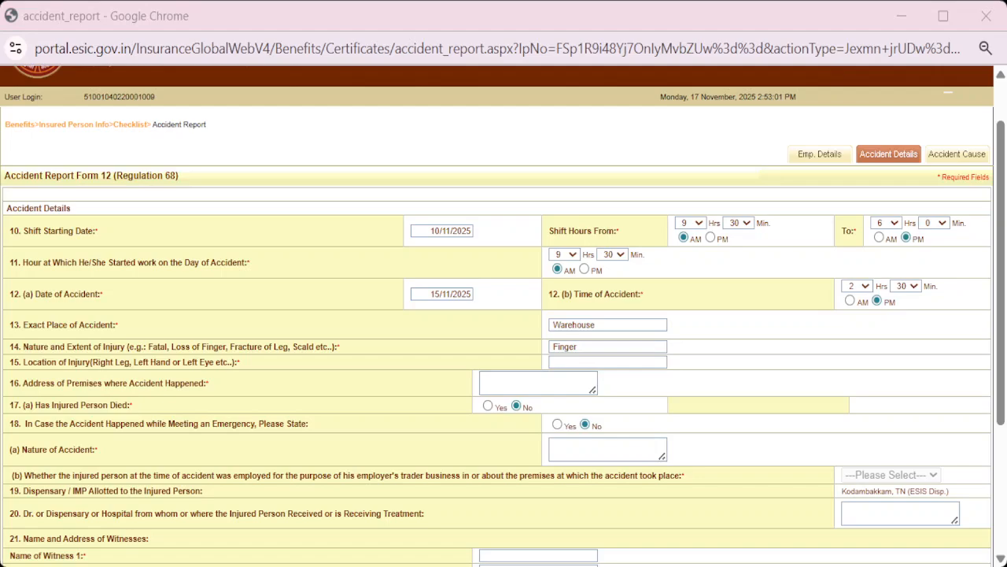
pyautogui.hotkey('alt', 'Tab')
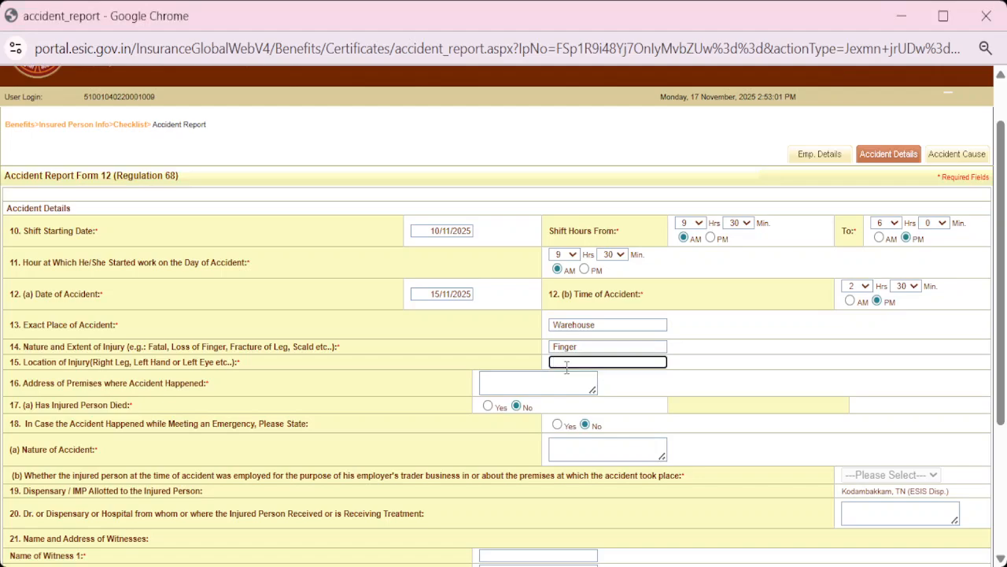
pyautogui.write('Right Hand')
pyautogui.click(510, 383)
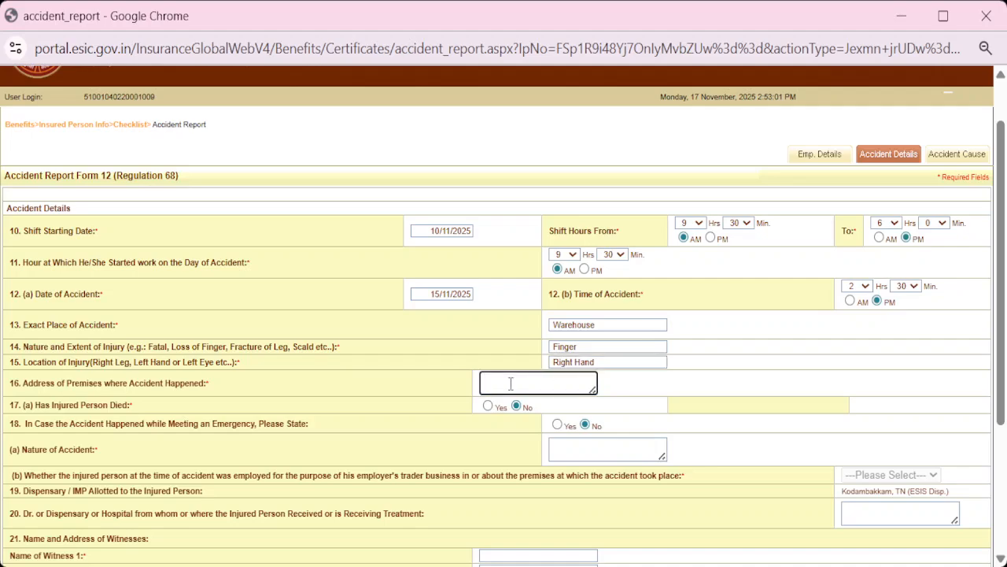
pyautogui.hotkey('alt', 'Tab')
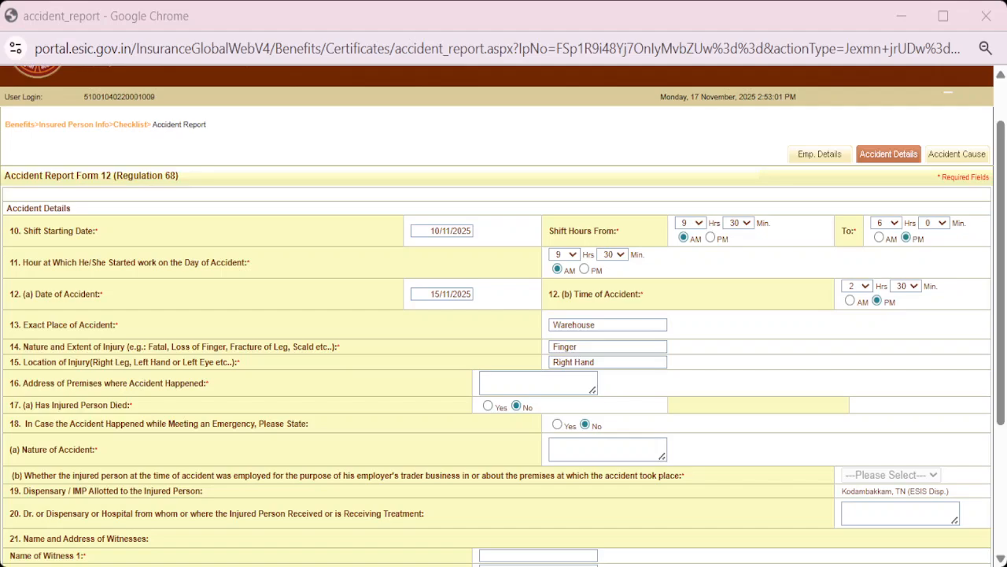
pyautogui.hotkey('alt', 'Tab')
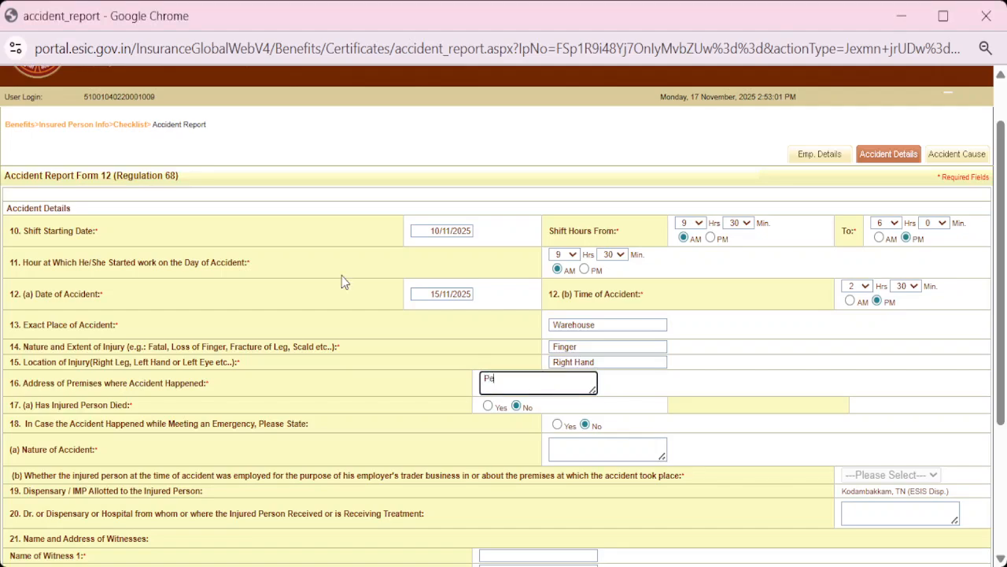
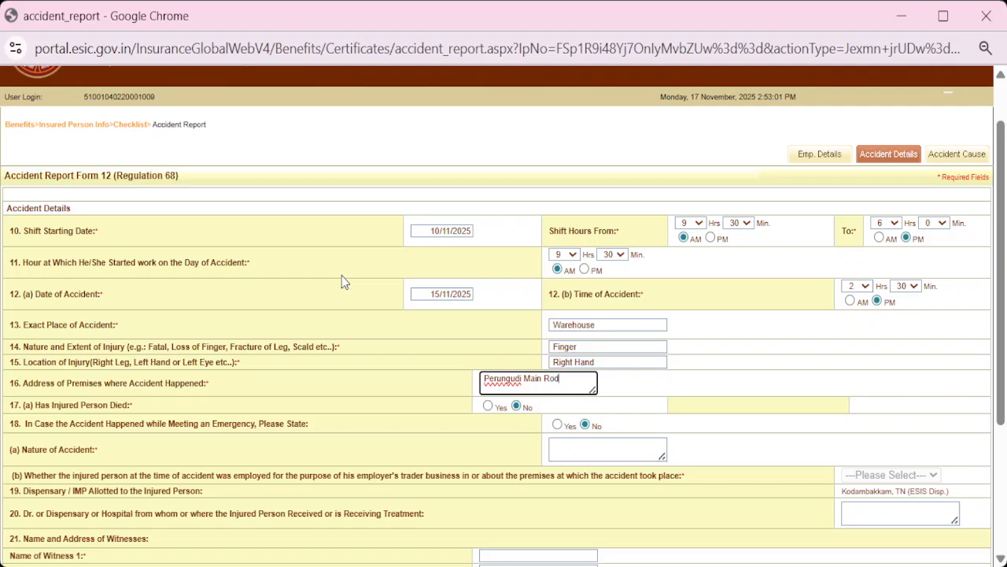
pyautogui.scroll(-1, 512, 422)
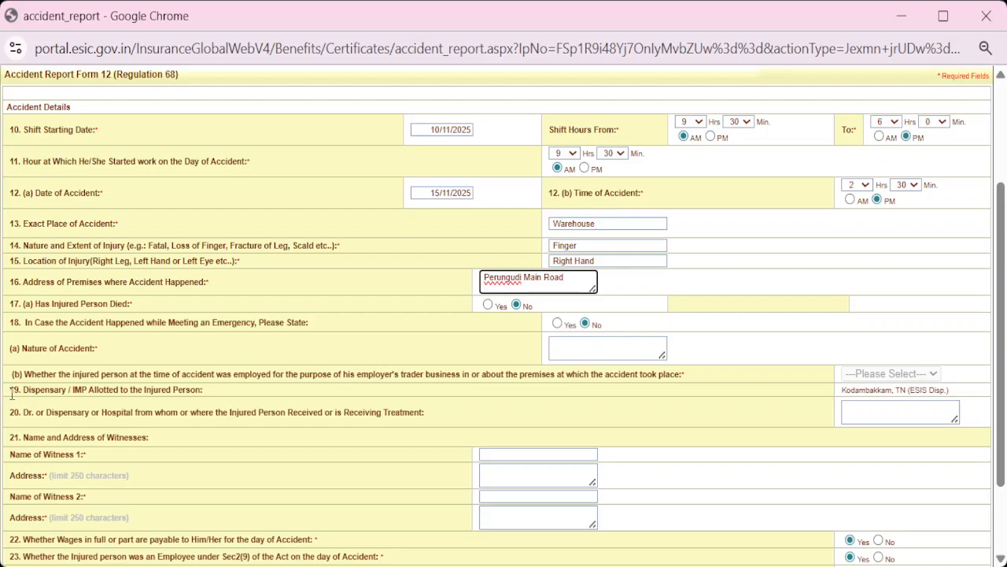
pyautogui.click(581, 353)
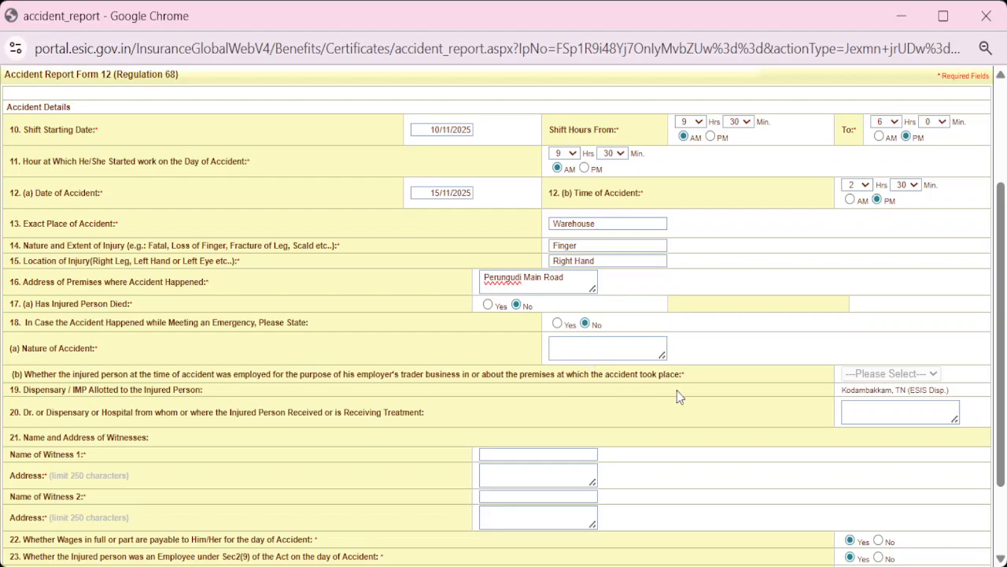
pyautogui.scroll(-3, 698, 378)
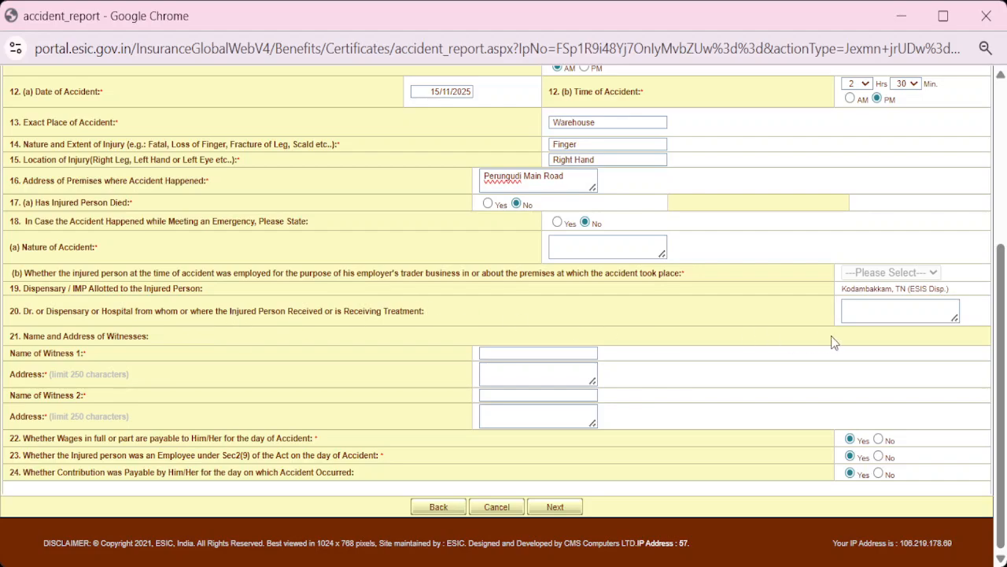
# Enter K K Nagar Hospital in item 20 as the treating hospital
pyautogui.click(855, 312)
pyautogui.write('KK')
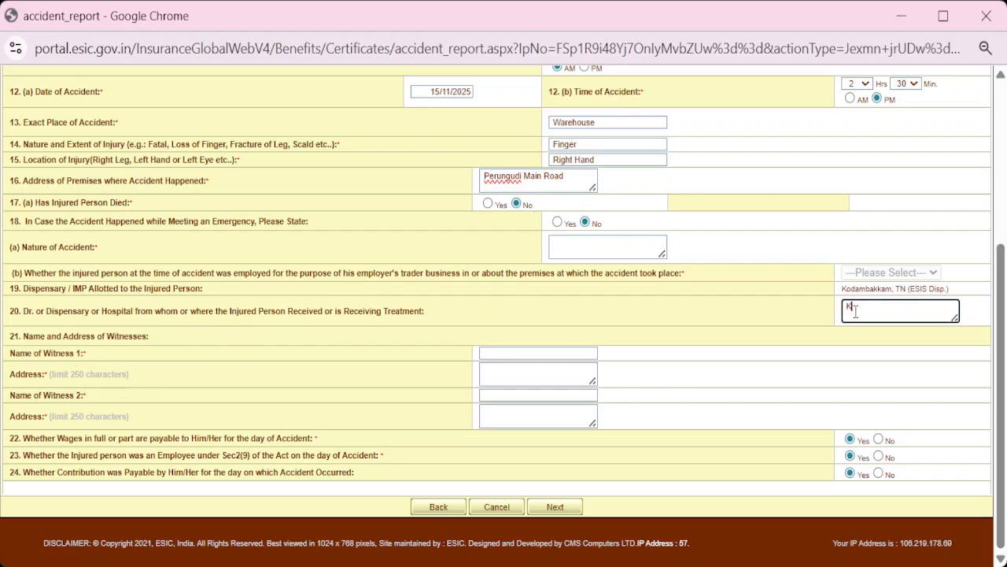
pyautogui.write(' Nagar Hospital')
pyautogui.click(853, 309)
# Enter the first witness's name and paste their address under item 21
pyautogui.click(492, 352)
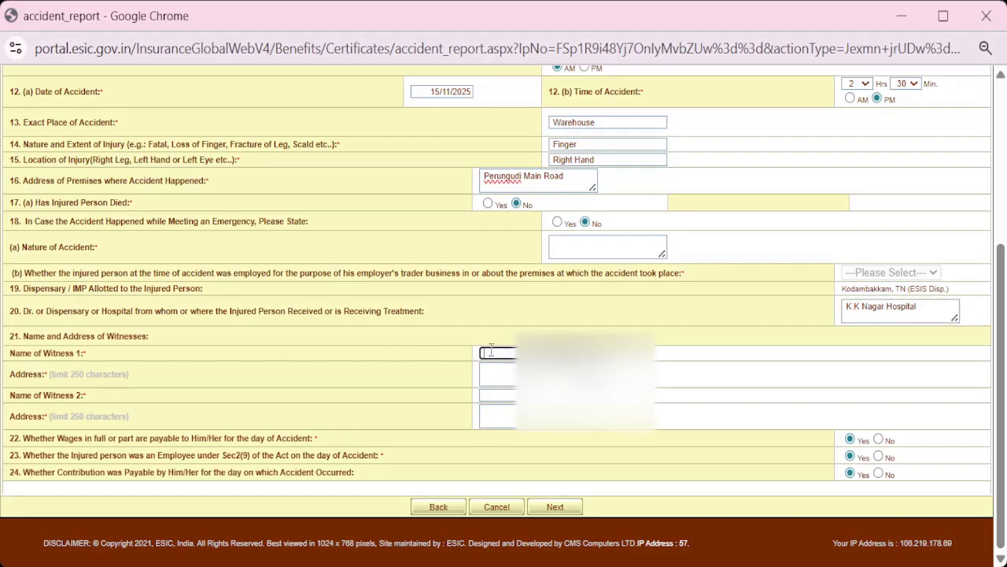
pyautogui.hotkey('alt', 'Tab')
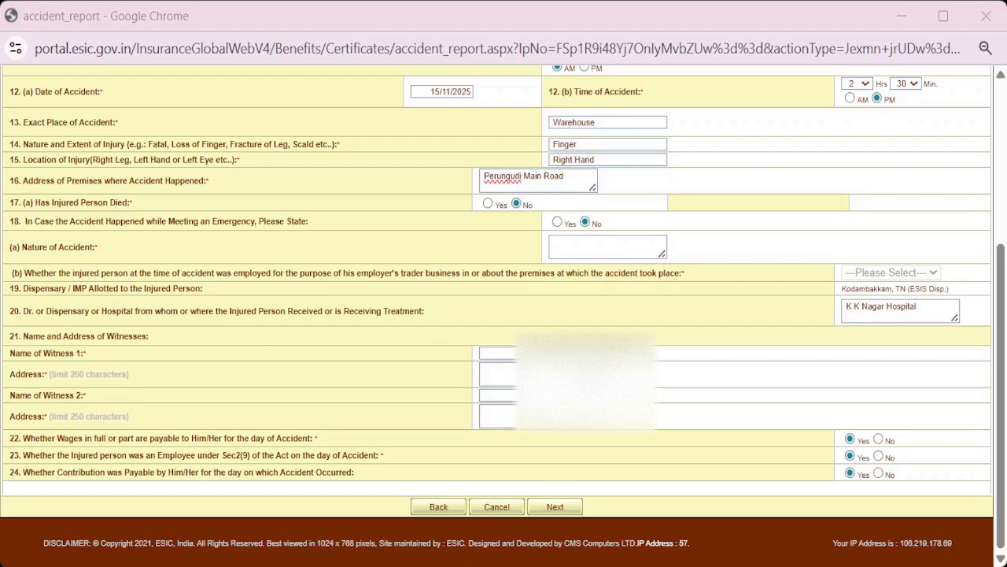
pyautogui.click(497, 355)
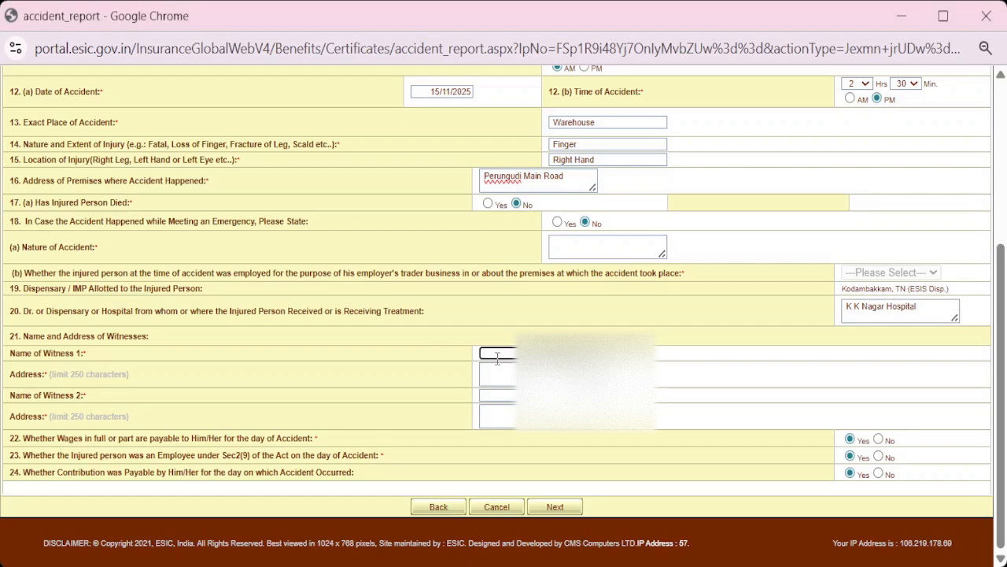
pyautogui.write('Mohame')
pyautogui.click(499, 377)
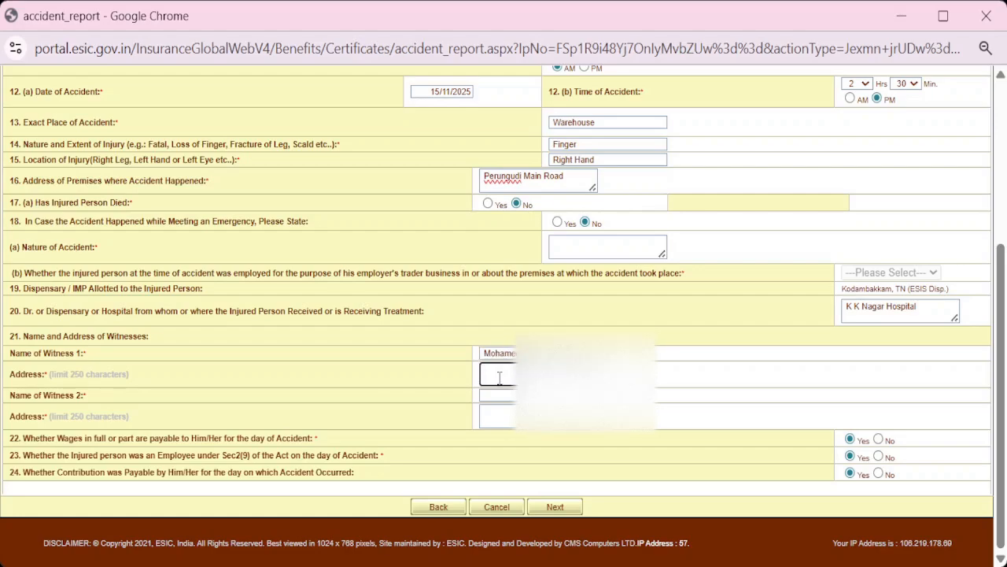
pyautogui.hotkey('alt', 'Tab')
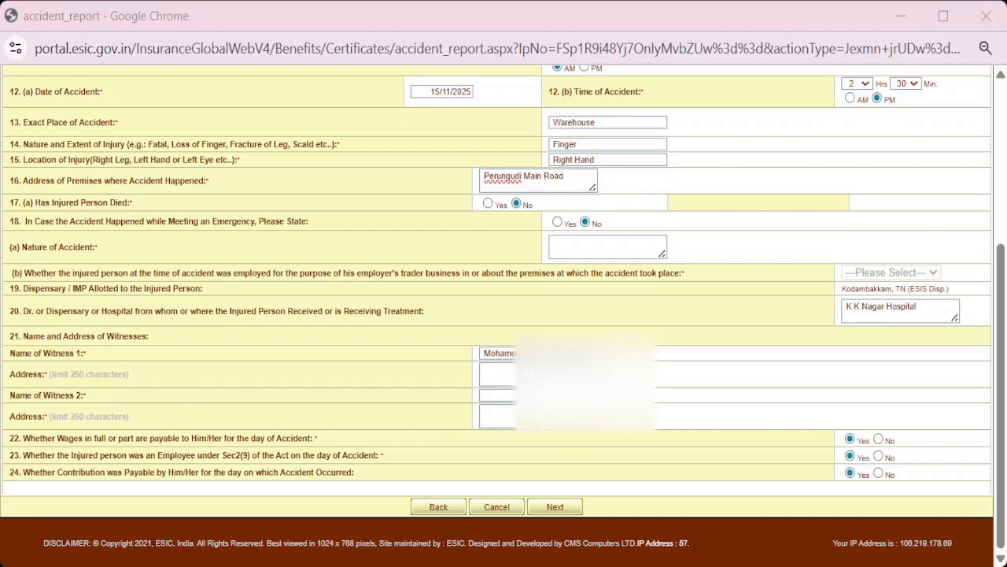
pyautogui.hotkey('ctrl', 'v')
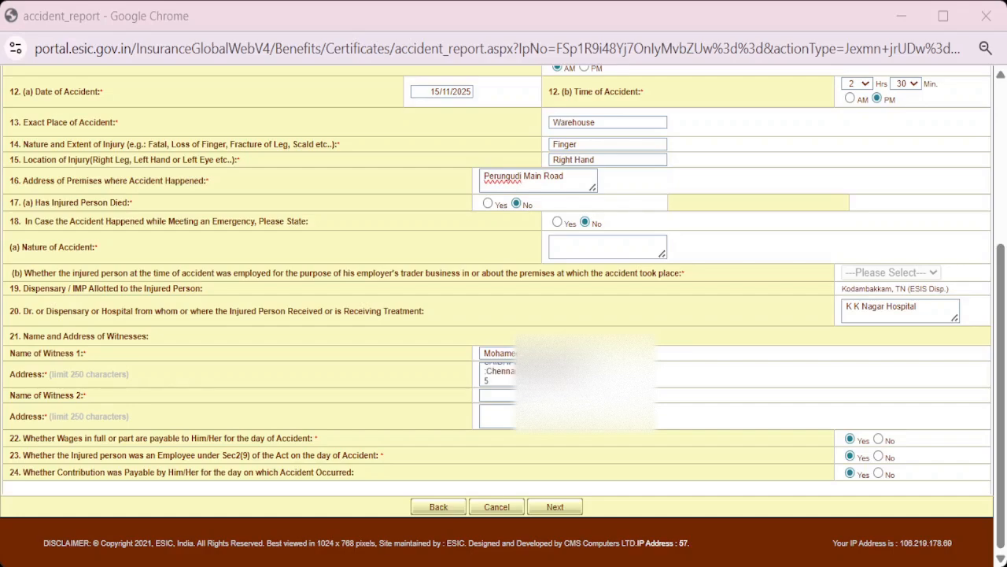
# Paste the second witness's name into Name of Witness 2
pyautogui.press('Tab')
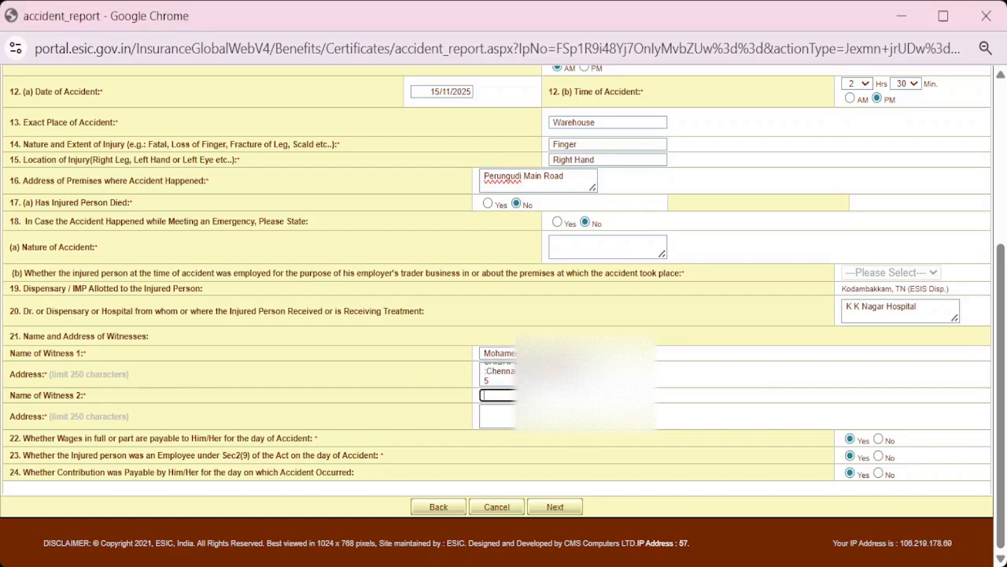
pyautogui.hotkey('alt', 'Tab')
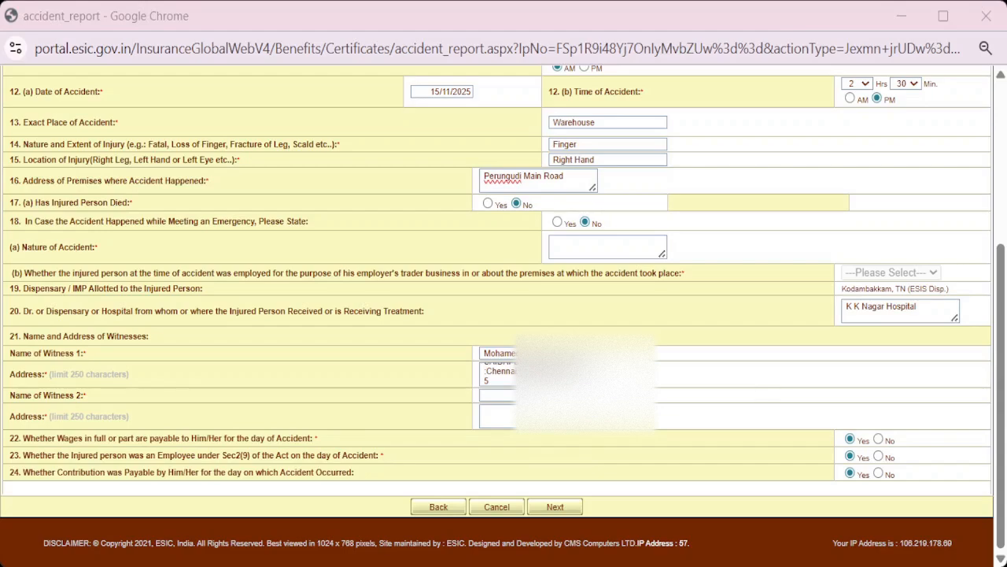
pyautogui.hotkey('alt', 'Tab')
pyautogui.hotkey('ctrl', 'v')
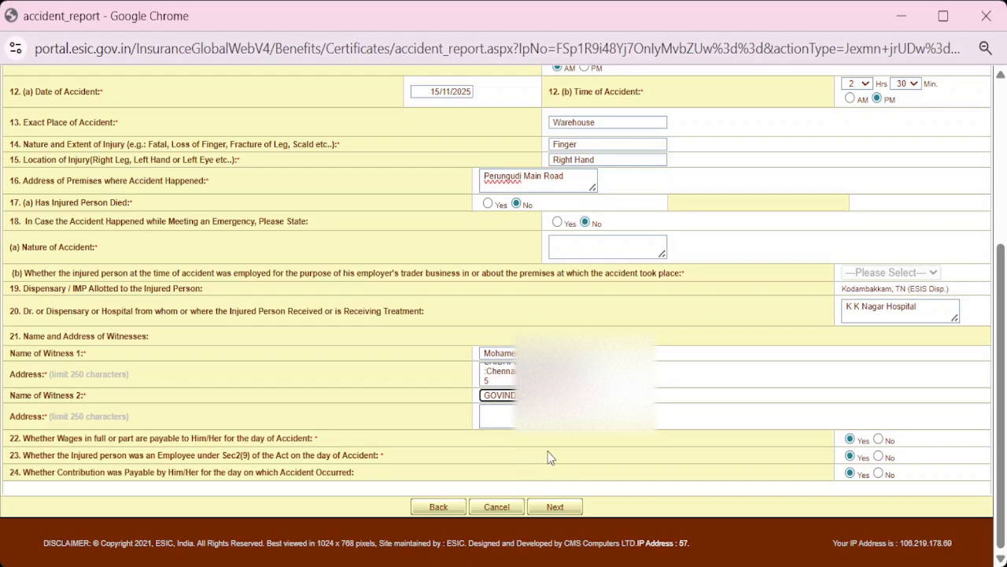
pyautogui.hotkey('alt', 'Tab')
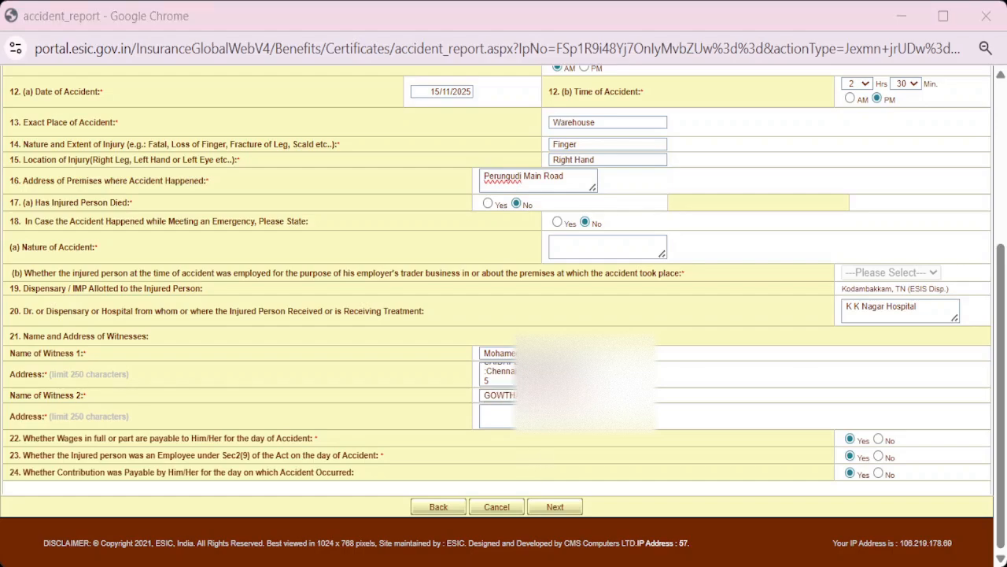
pyautogui.hotkey('alt', 'Tab')
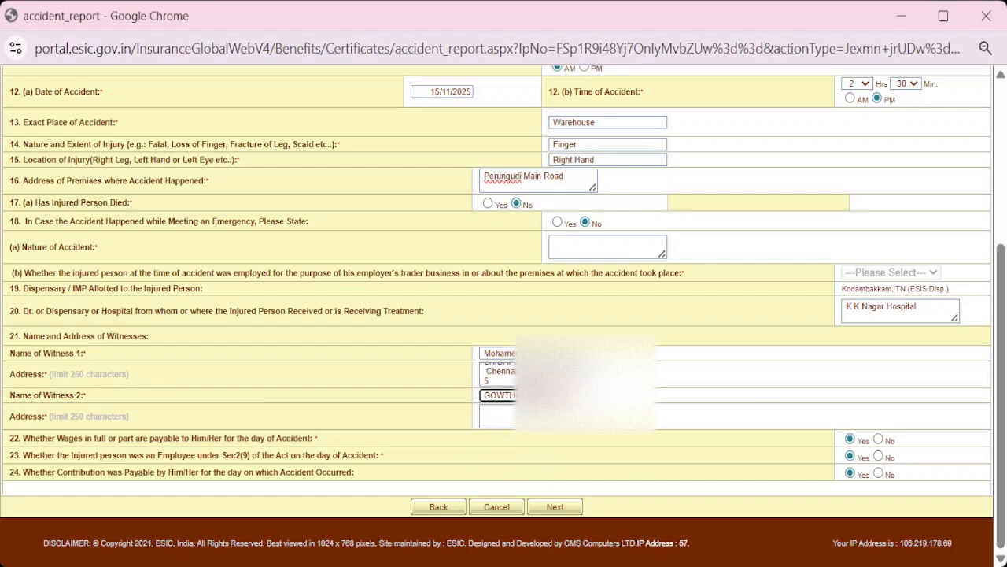
# Paste the second witness's address into its Address box
pyautogui.click(536, 415)
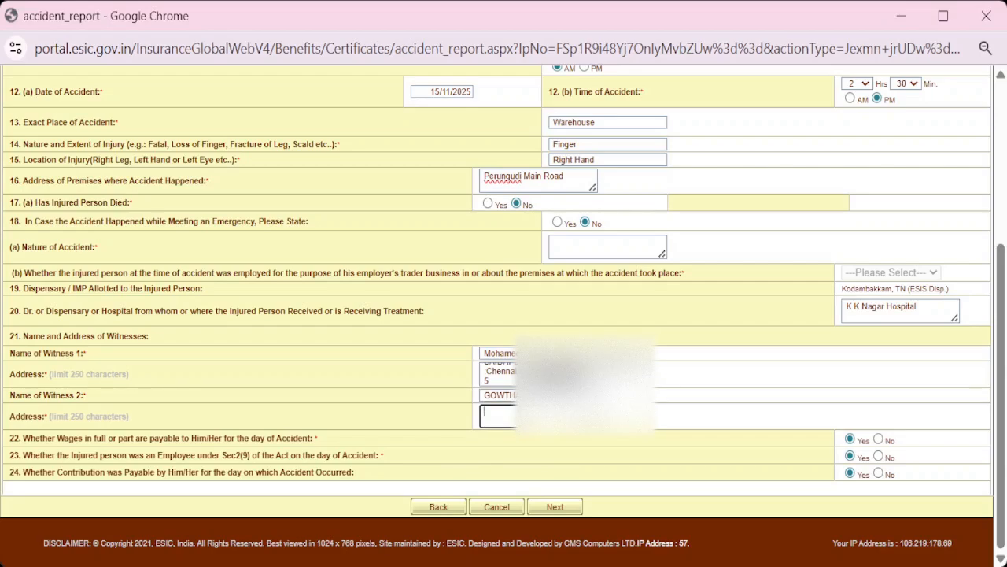
pyautogui.hotkey('alt', 'Tab')
pyautogui.press('Tab')
pyautogui.hotkey('ctrl', 'v')
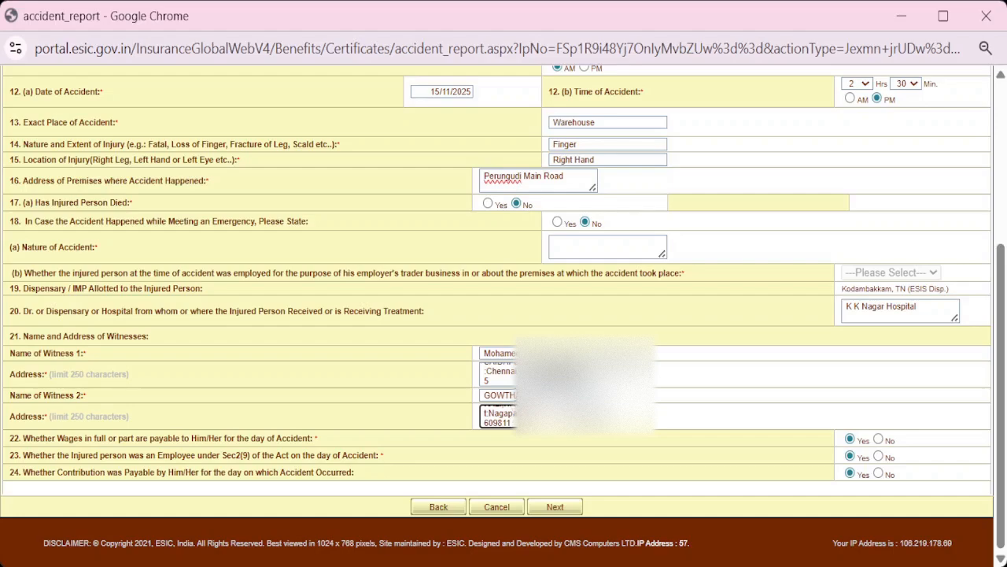
pyautogui.click(559, 443)
# Answer Yes to item 23, then enter 'Supervising and Helping' as the activity in field 25(a)
pyautogui.click(850, 456)
pyautogui.click(564, 512)
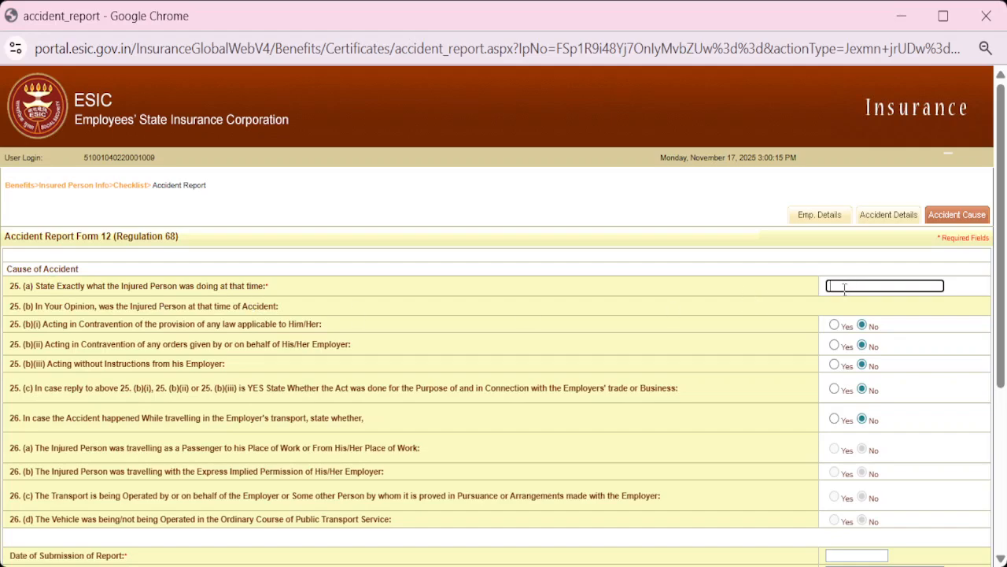
pyautogui.hotkey('alt', 'Tab')
pyautogui.write('Super')
pyautogui.write('vising')
pyautogui.write(' and Han')
pyautogui.press('BackSpace')
pyautogui.press('BackSpace')
pyautogui.write('elping')
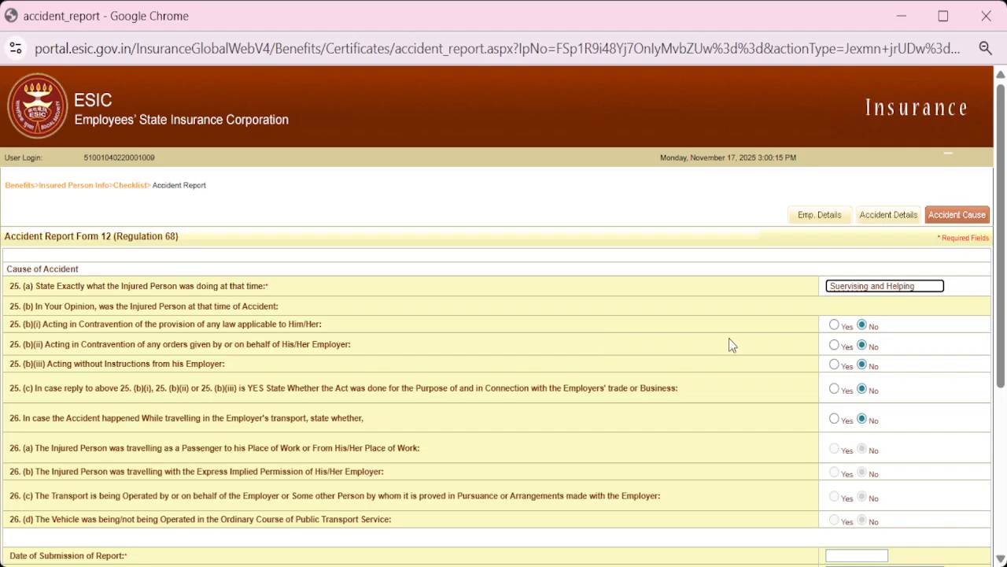
pyautogui.click(686, 323)
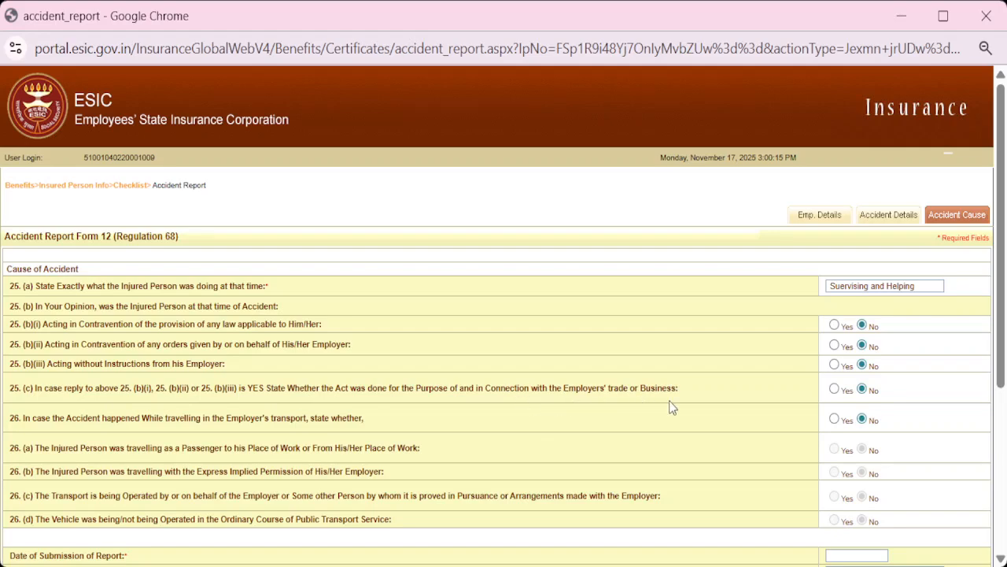
pyautogui.scroll(-1, 863, 409)
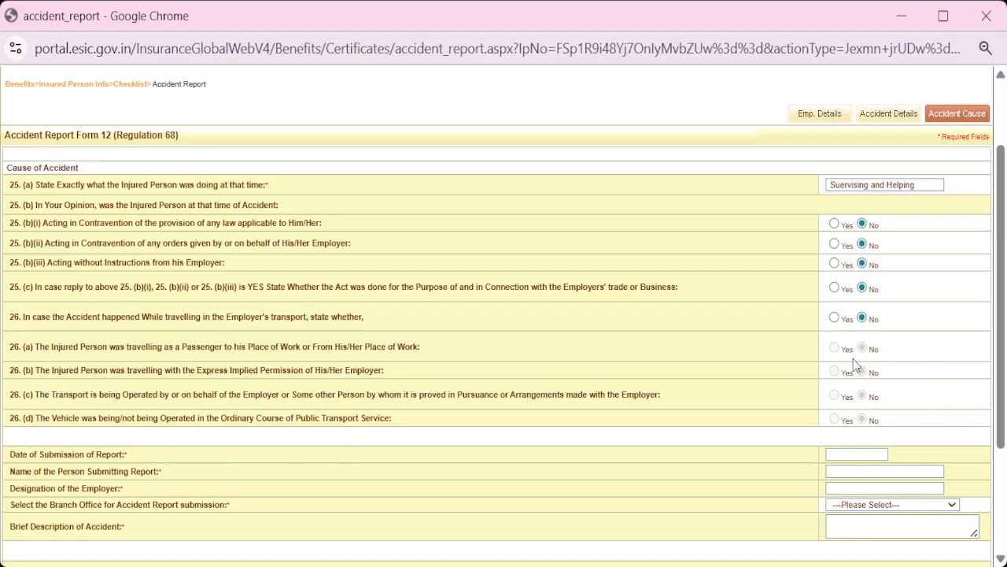
# Set the submission date to 15/11/2025 and enter the submitter's name
pyautogui.scroll(-1, 605, 425)
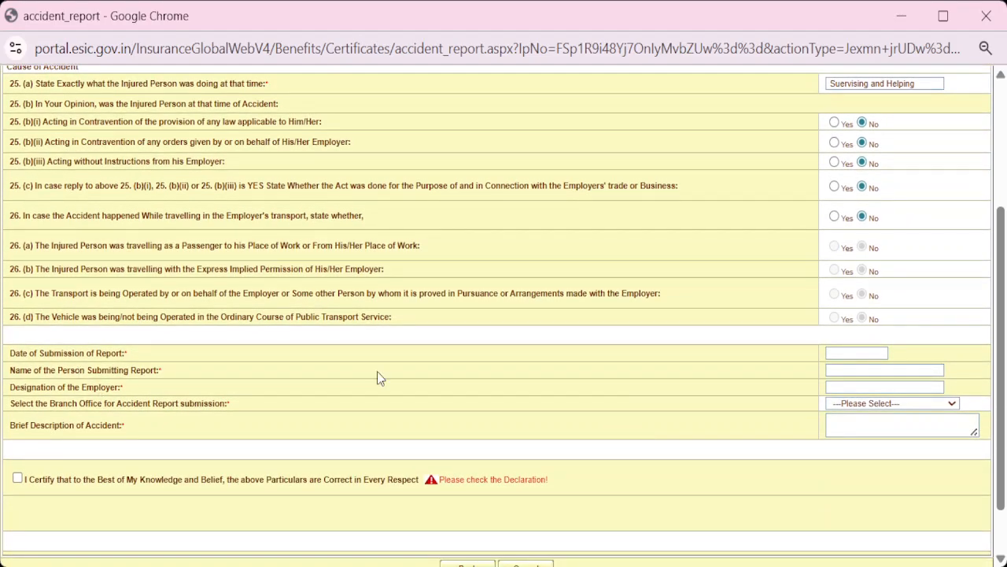
pyautogui.click(856, 353)
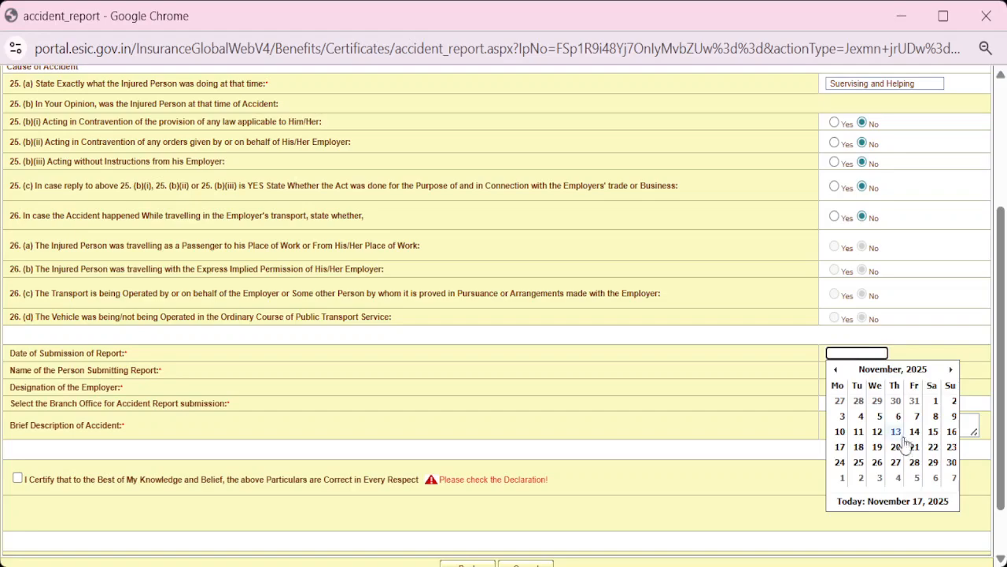
pyautogui.click(933, 432)
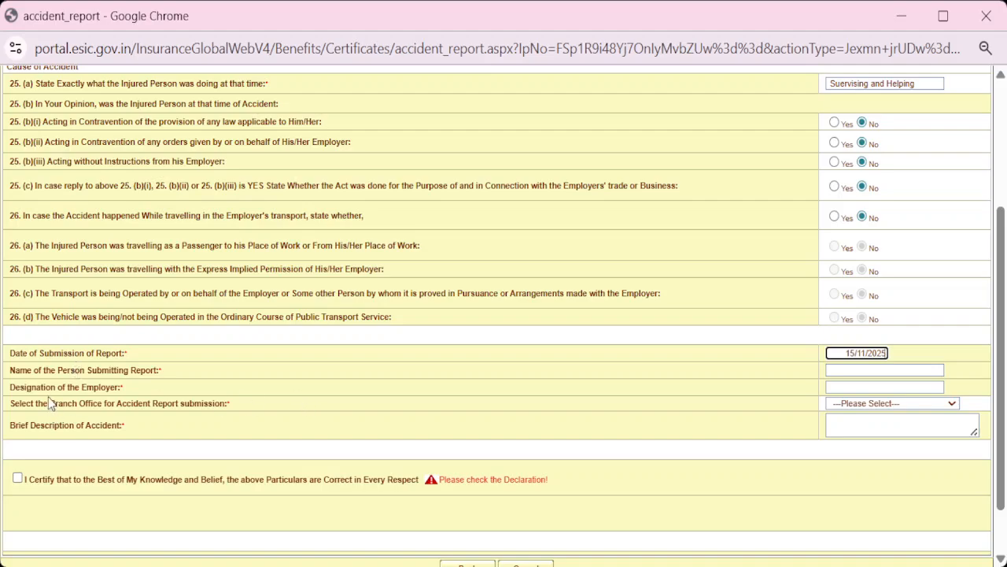
pyautogui.click(881, 371)
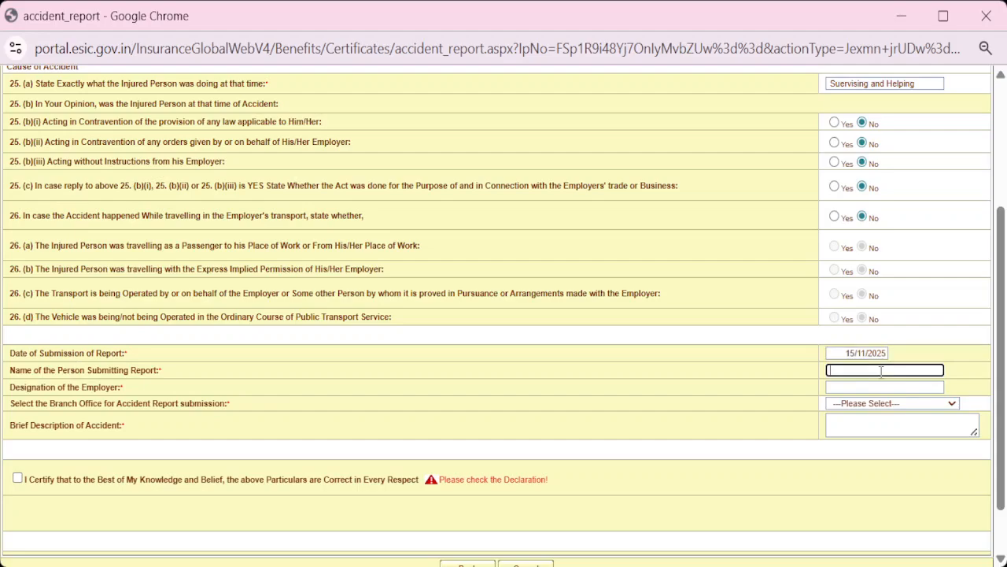
pyautogui.write('Dilip')
# Enter designation Managing Director and choose branch office BO - Guindy
pyautogui.click(874, 387)
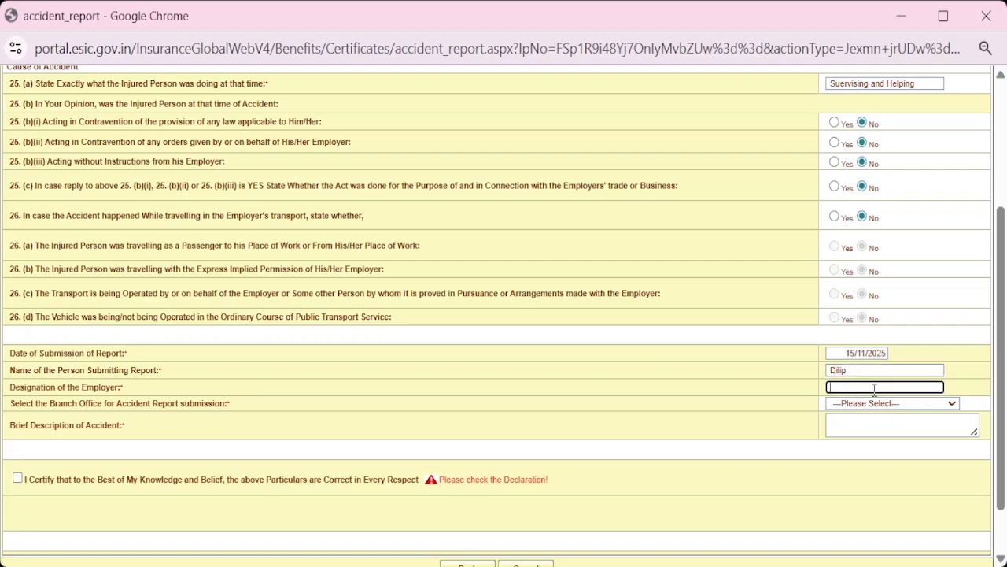
pyautogui.write('Managing Director')
pyautogui.click(837, 406)
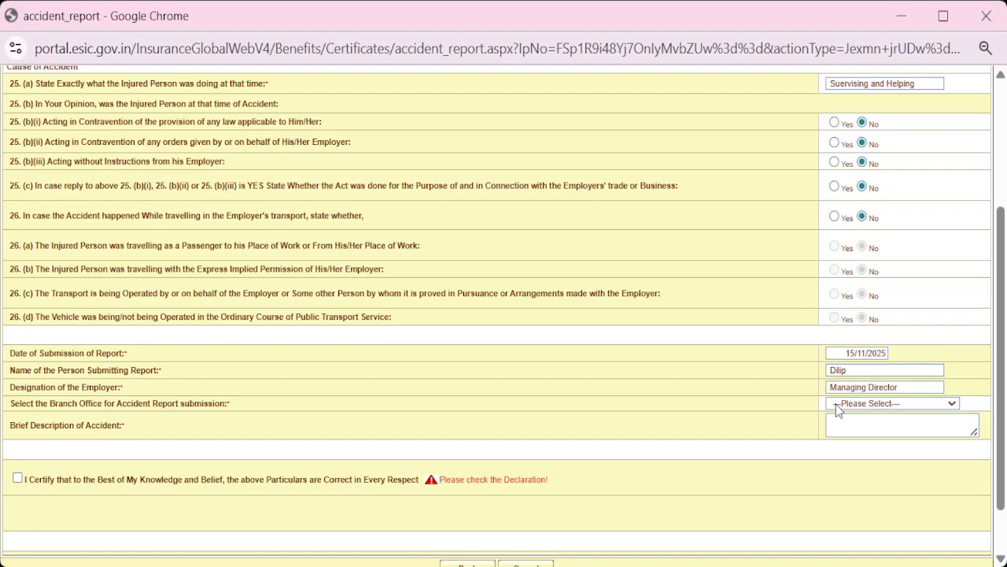
pyautogui.click(761, 92)
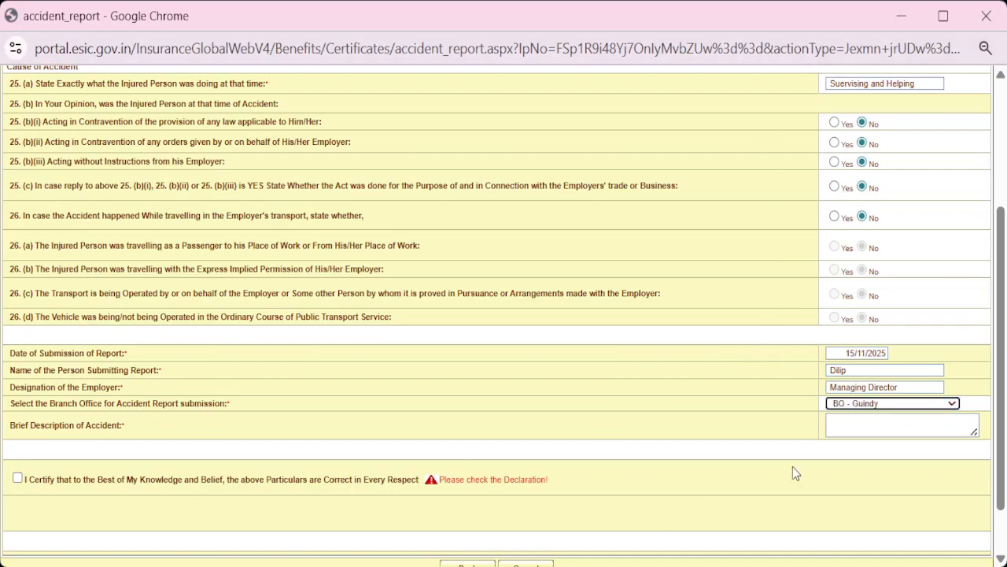
pyautogui.click(843, 431)
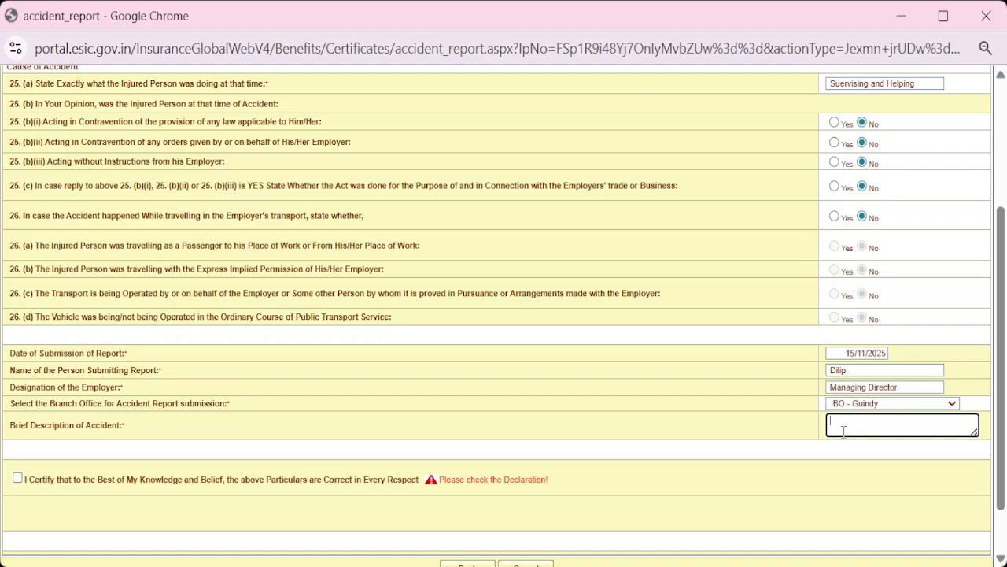
# Paste the hydra-lift finger-injury description into Brief Description of Accident and read it through
pyautogui.hotkey('alt', 'Tab')
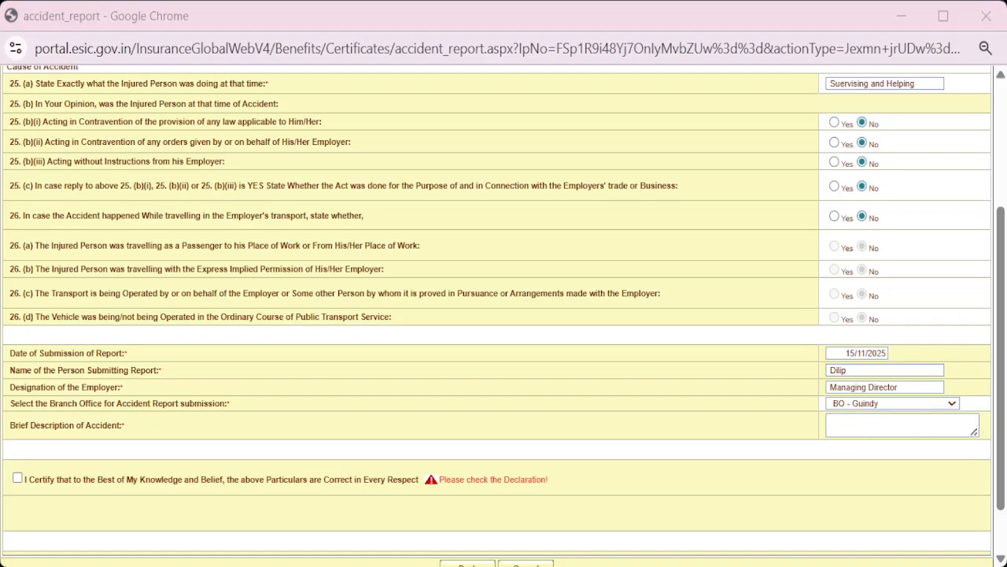
pyautogui.hotkey('alt', 'Tab')
pyautogui.hotkey('alt', 'Tab')
pyautogui.hotkey('alt', 'Tab')
pyautogui.hotkey('ctrl', 'v')
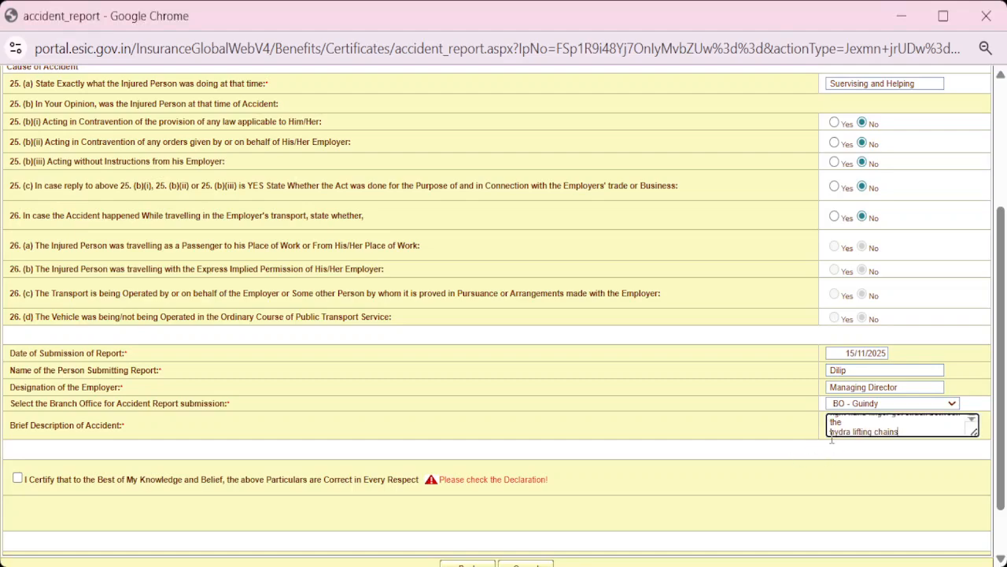
pyautogui.scroll(4, 834, 440)
pyautogui.scroll(-5, 854, 450)
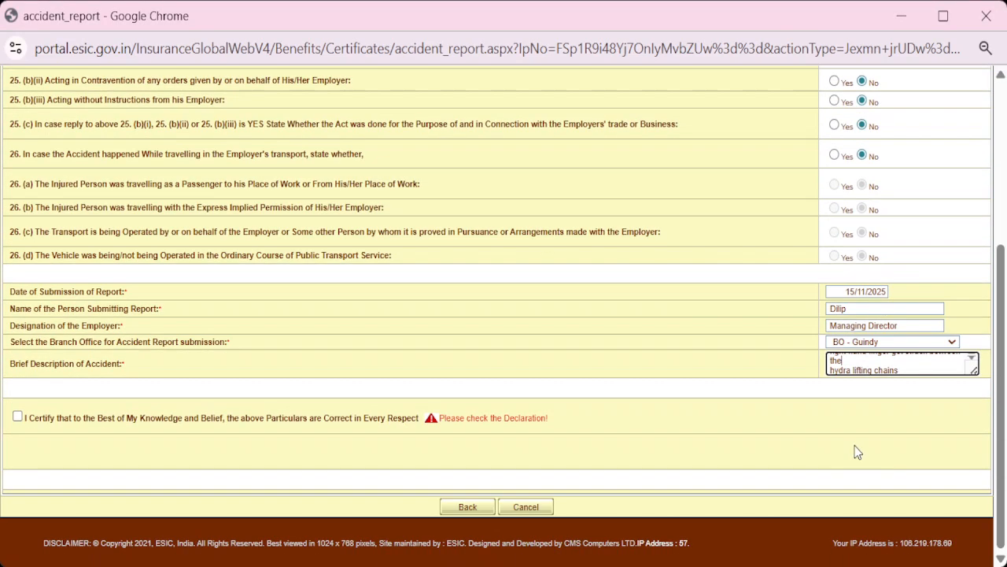
pyautogui.press('Up')
pyautogui.press('Up')
pyautogui.press('Up')
pyautogui.press('Up')
pyautogui.press('Up')
pyautogui.press('Up')
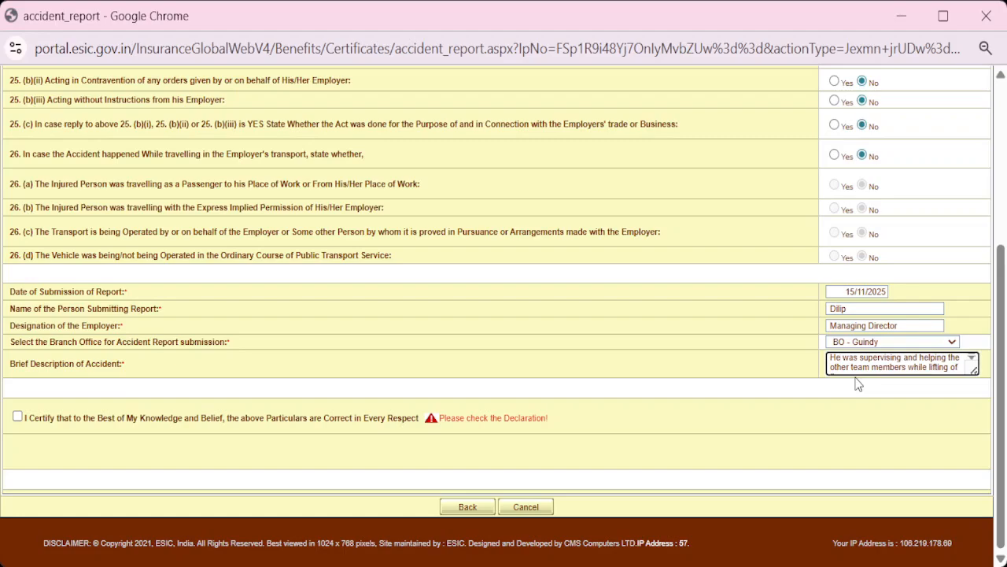
pyautogui.press('Down')
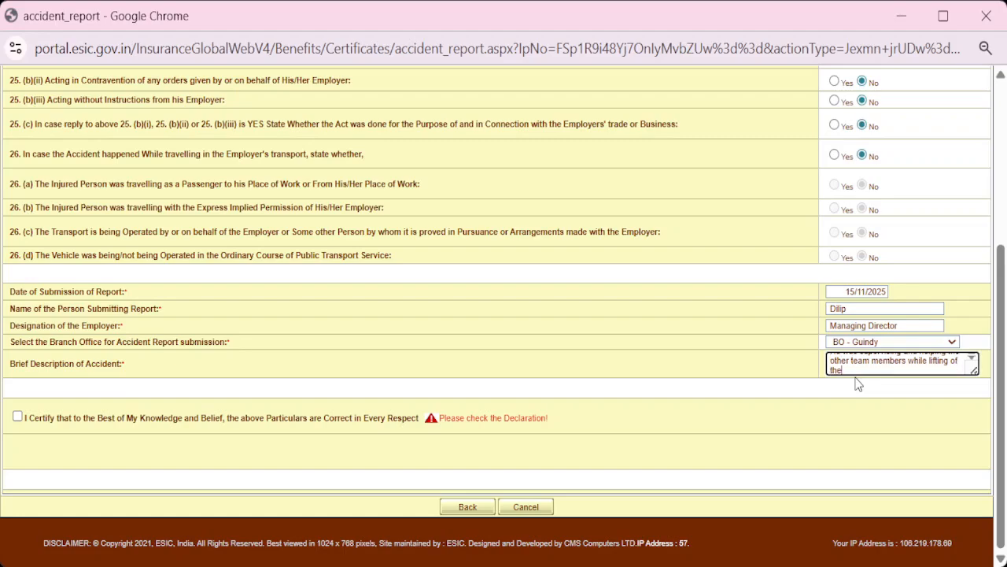
pyautogui.press('Up')
pyautogui.press('Down')
pyautogui.press('Down')
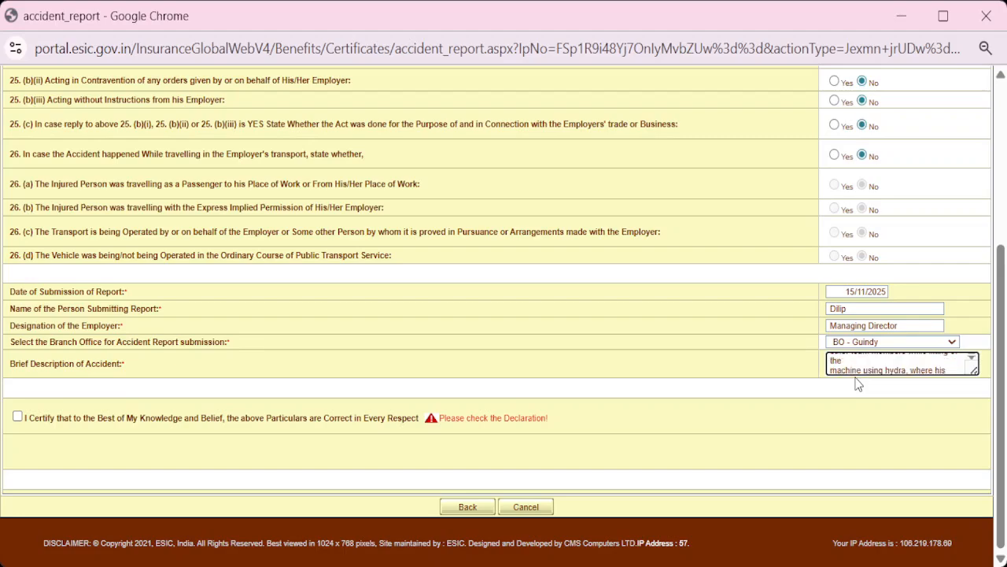
pyautogui.press('Down')
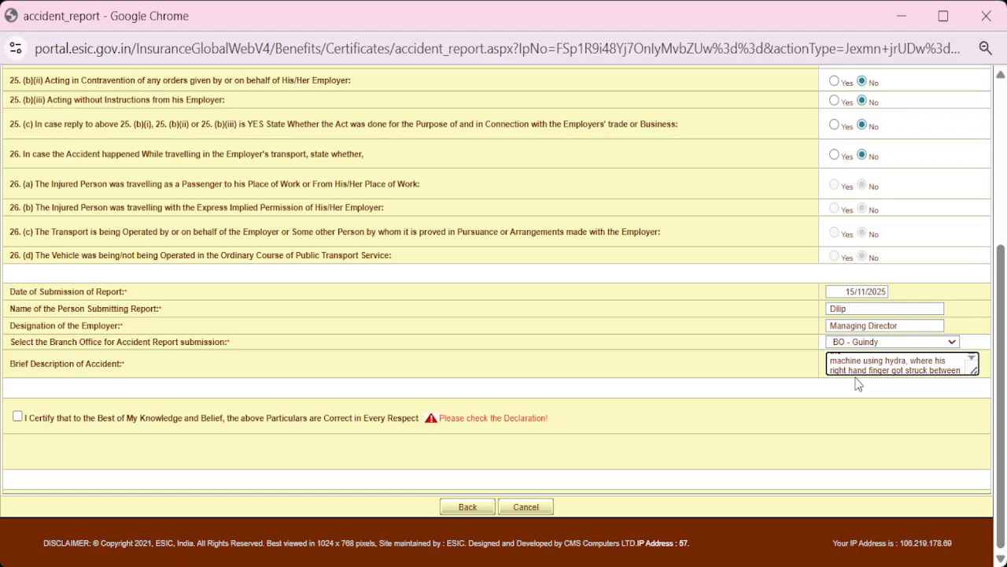
pyautogui.press('Down')
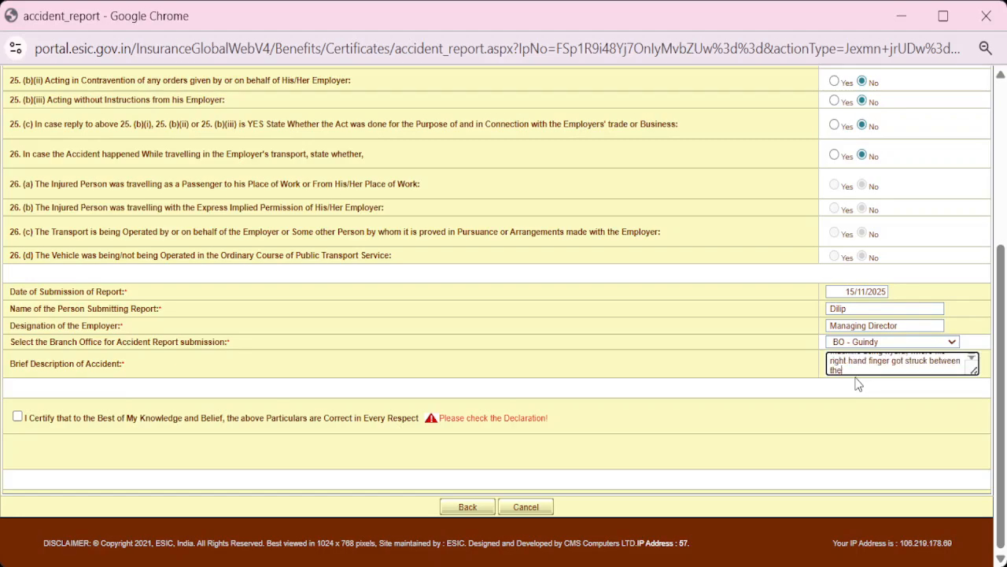
pyautogui.press('Down')
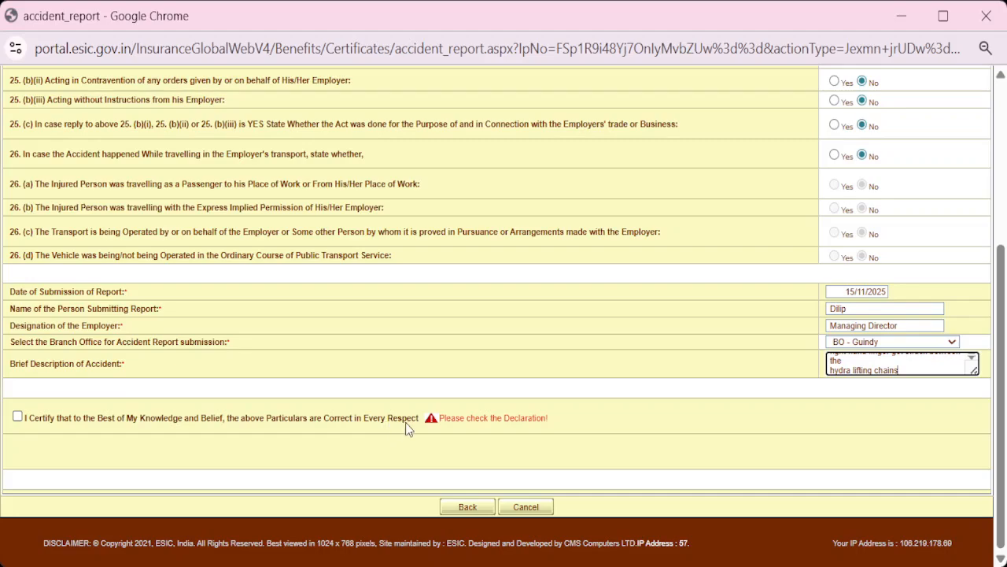
# Tick the 'I Certify' declaration and recheck the Emp. Details, Accident Details and Accident Cause sections
pyautogui.click(17, 417)
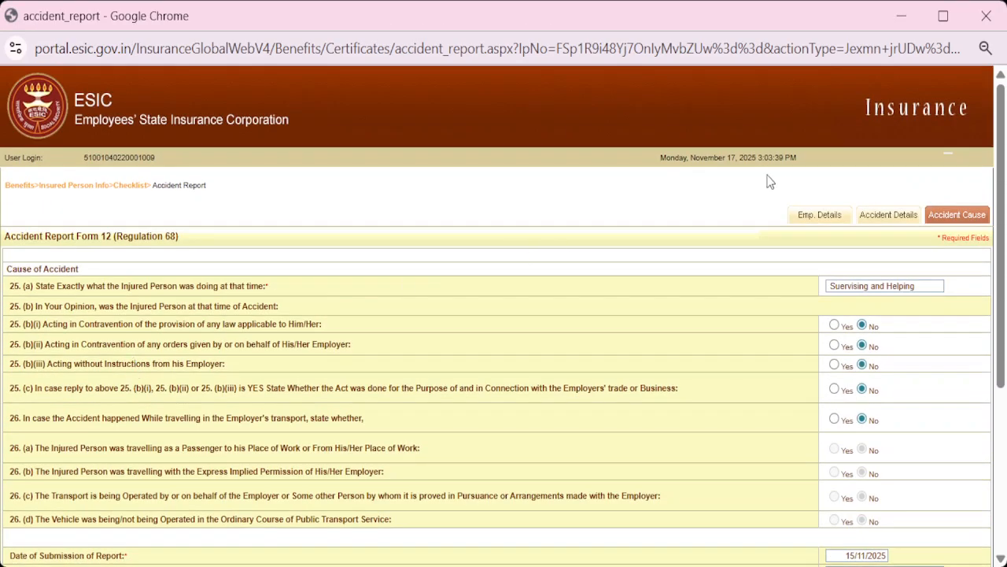
pyautogui.click(804, 223)
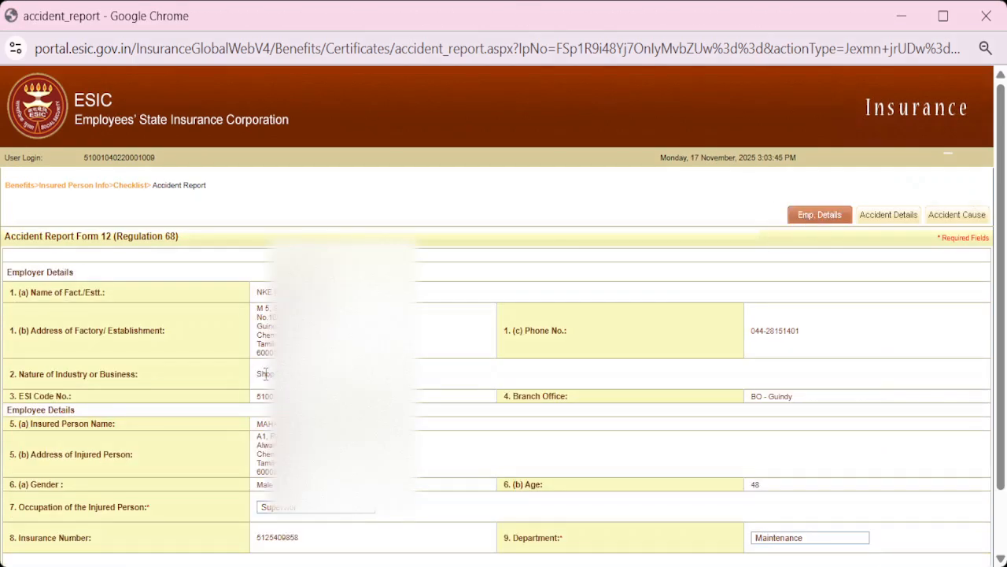
pyautogui.scroll(-2, 268, 370)
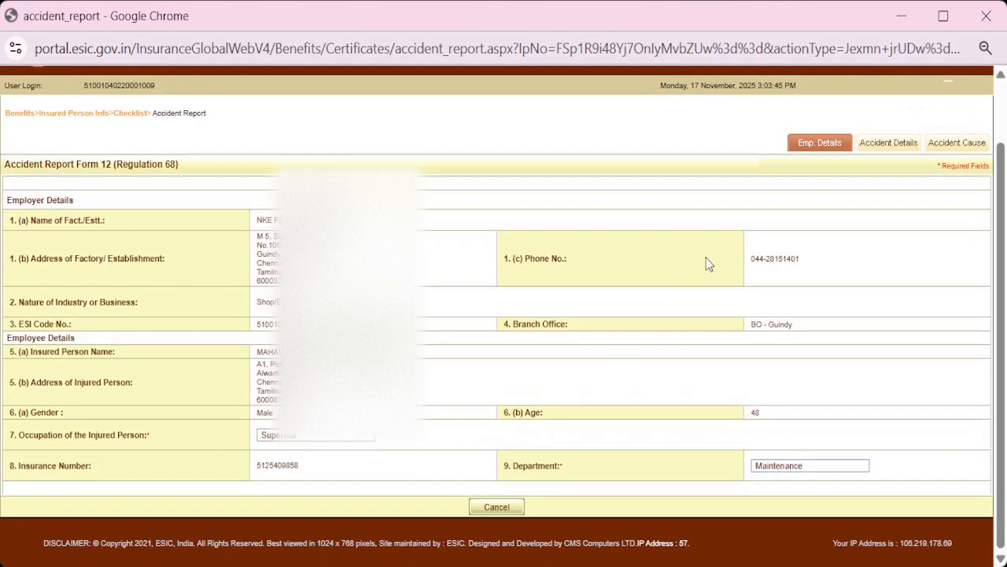
pyautogui.click(888, 146)
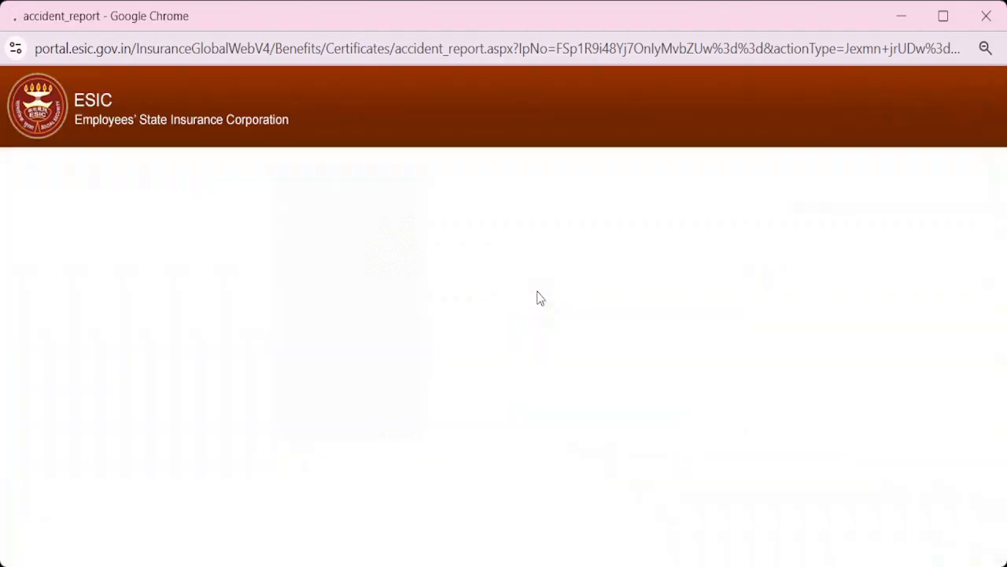
pyautogui.scroll(-3, 453, 393)
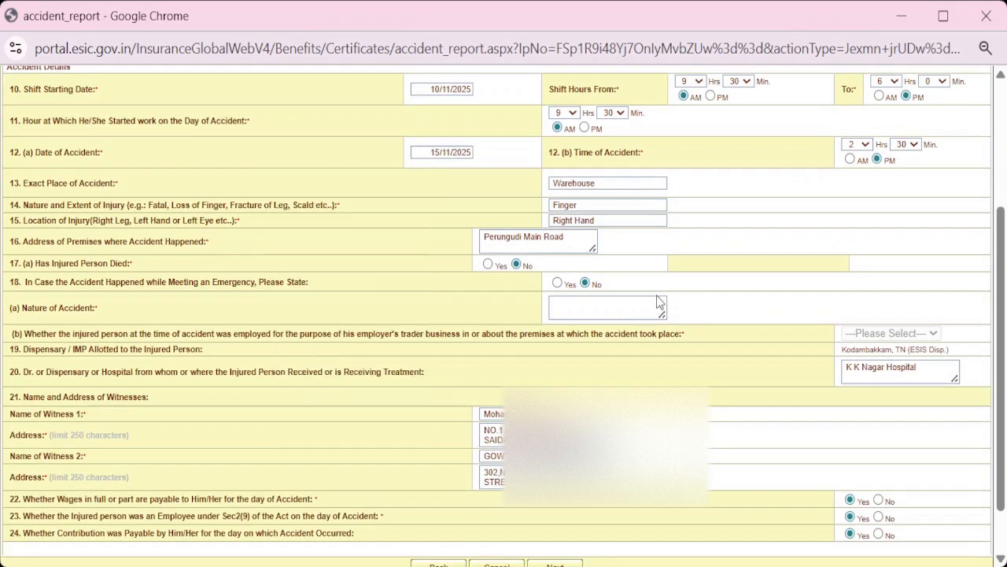
pyautogui.scroll(3, 748, 210)
pyautogui.click(940, 218)
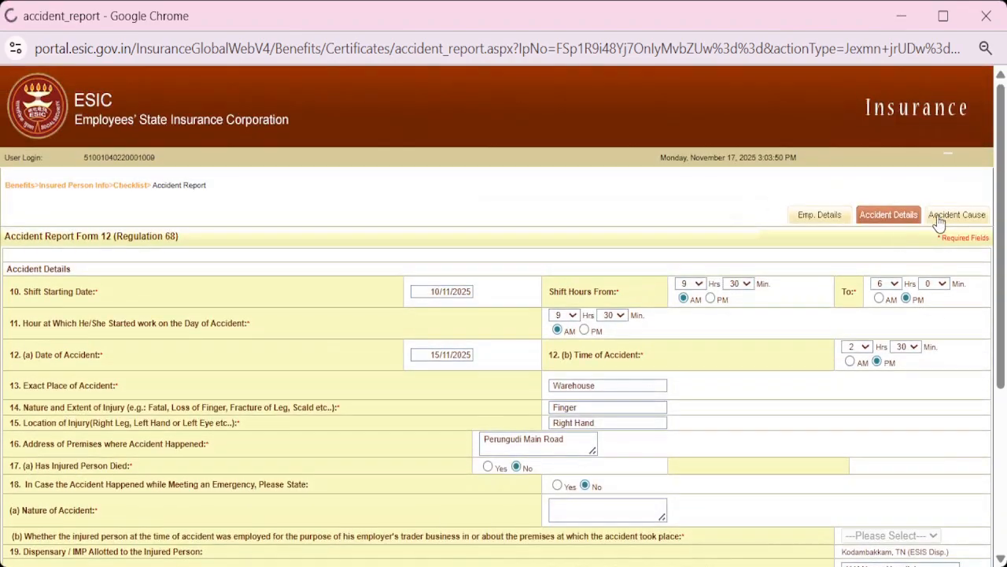
pyautogui.scroll(-3, 344, 375)
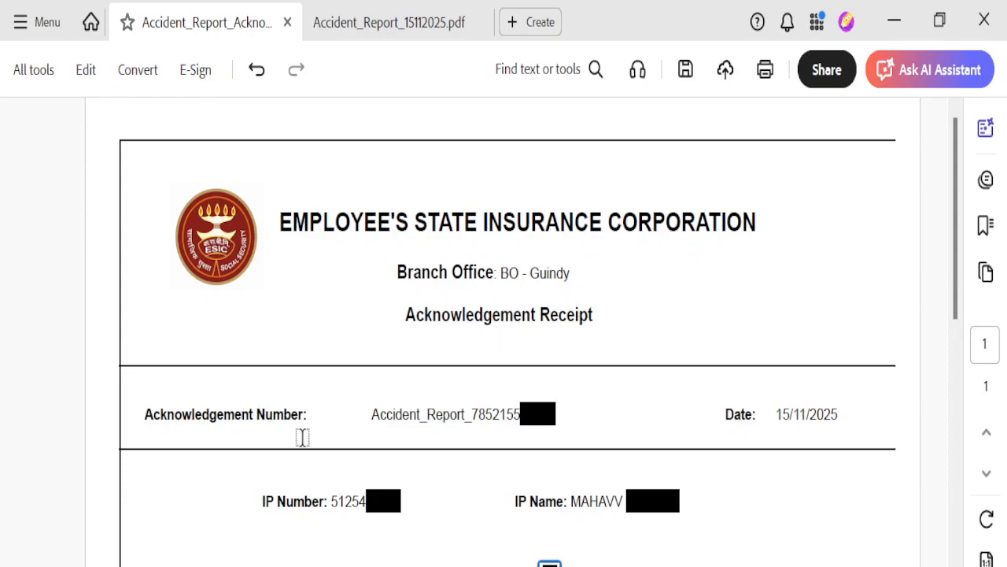
# Scroll through the acknowledgement receipt, then switch to Accident_Report_15112025.pdf
pyautogui.scroll(-1, 469, 421)
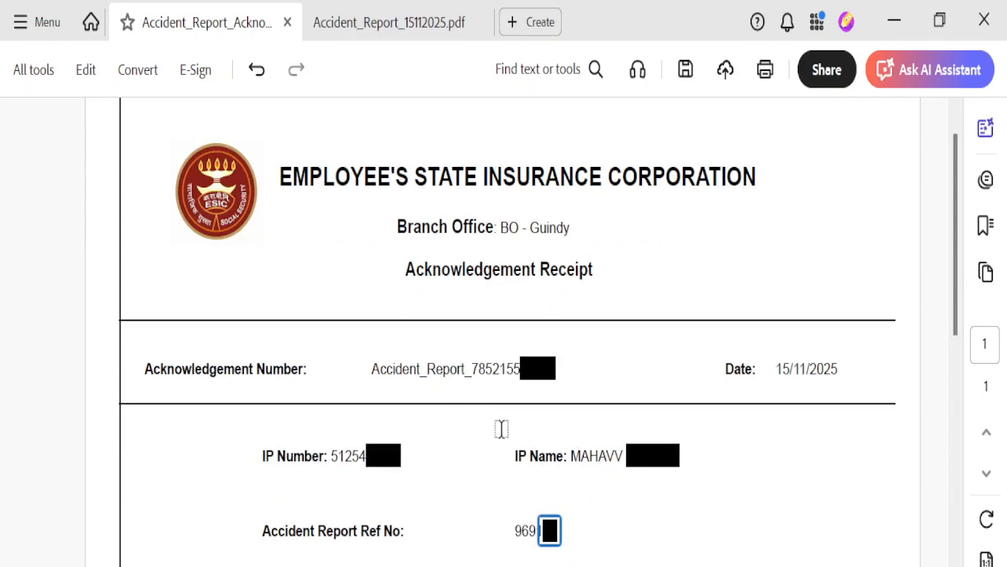
pyautogui.scroll(-1, 756, 378)
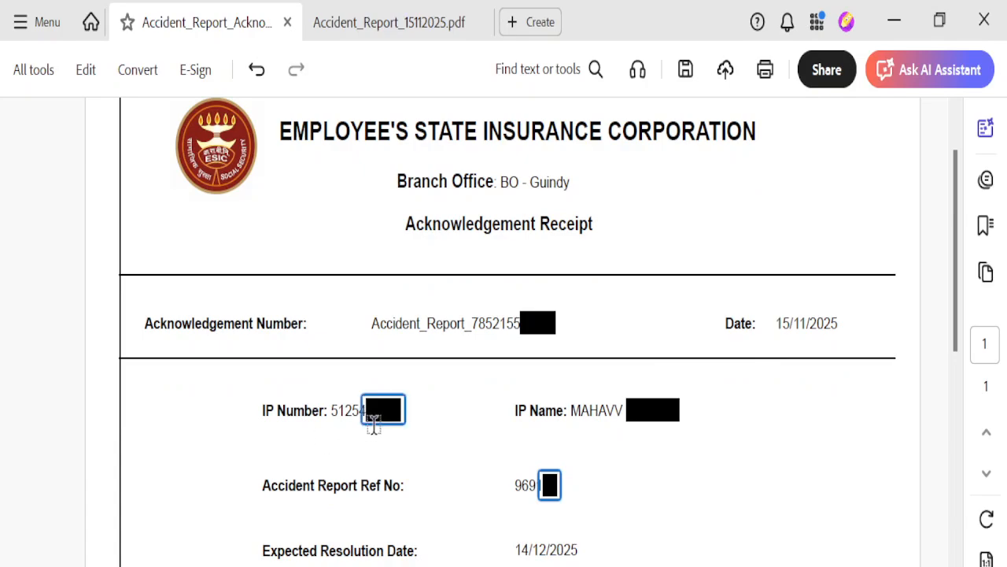
pyautogui.scroll(-1, 410, 421)
pyautogui.scroll(-1, 539, 378)
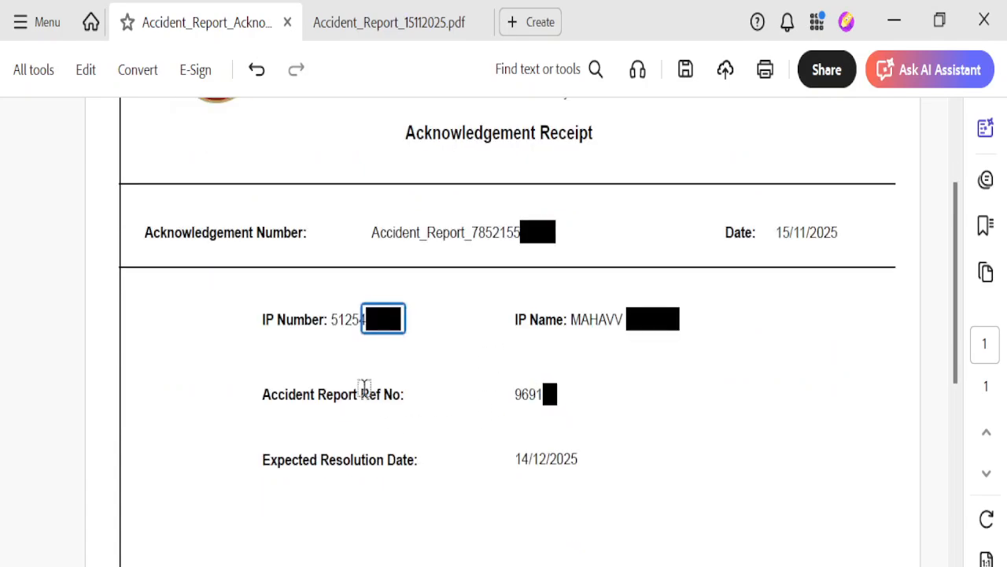
pyautogui.scroll(-1, 533, 403)
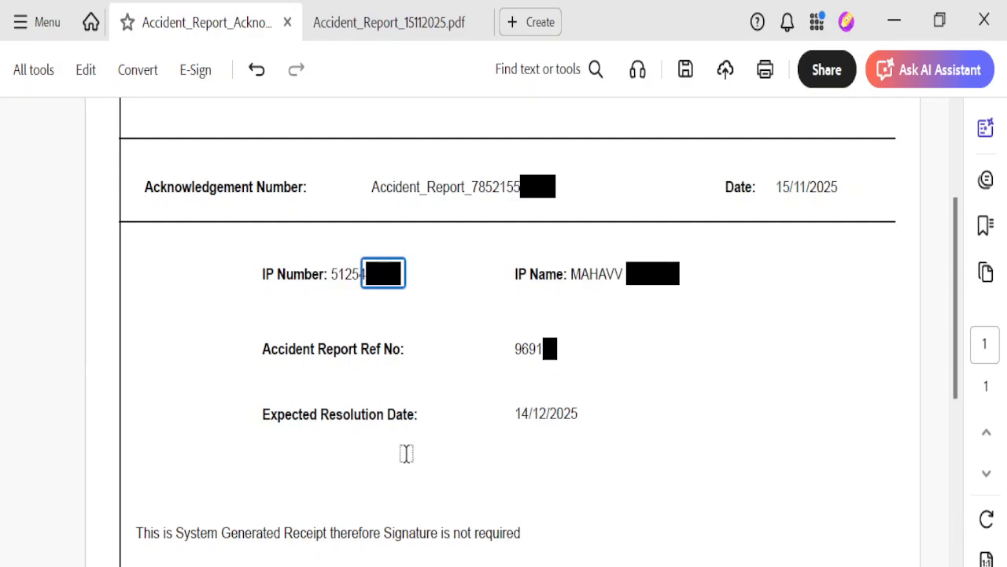
pyautogui.scroll(-1, 402, 452)
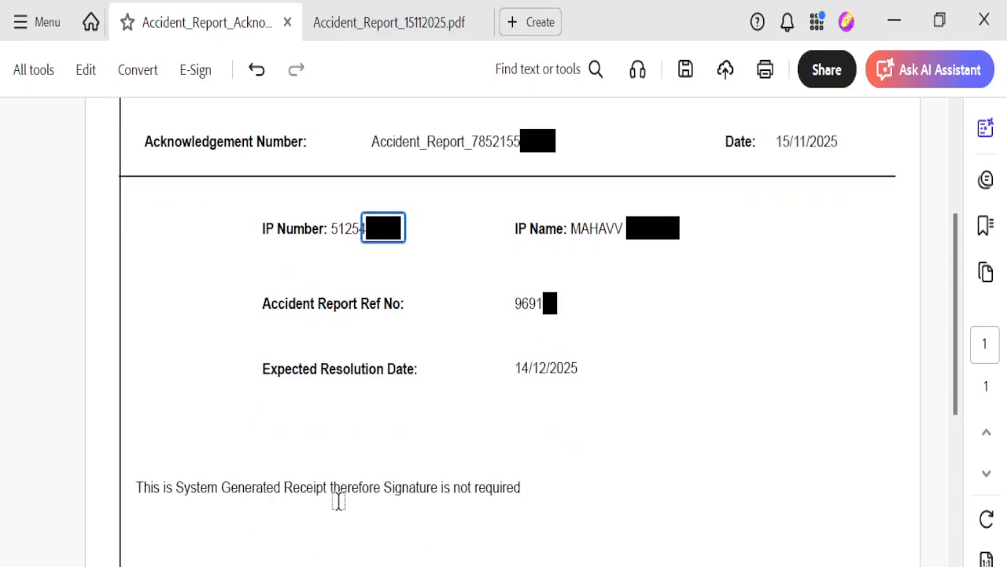
pyautogui.scroll(-2, 440, 497)
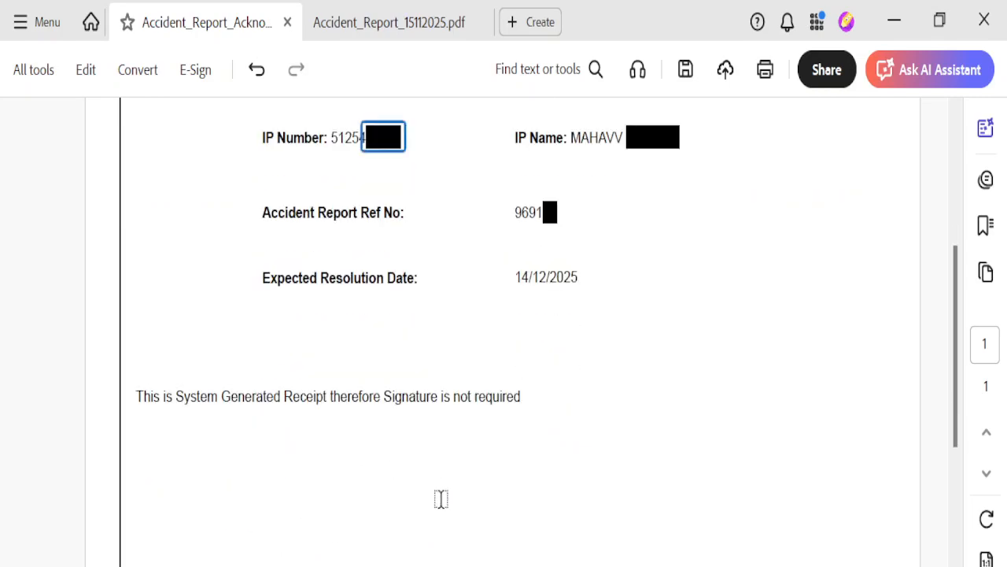
pyautogui.scroll(4, 441, 496)
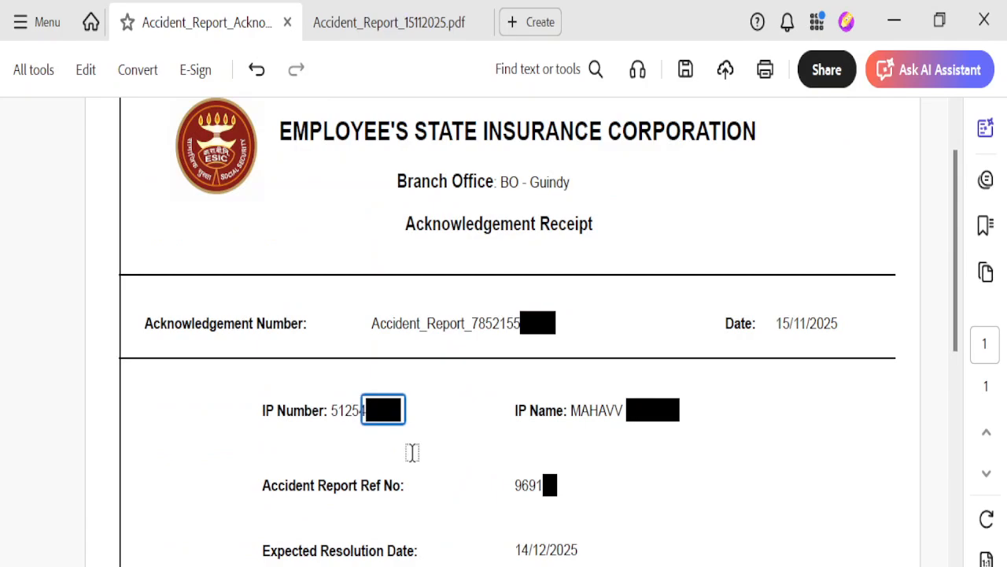
pyautogui.click(388, 24)
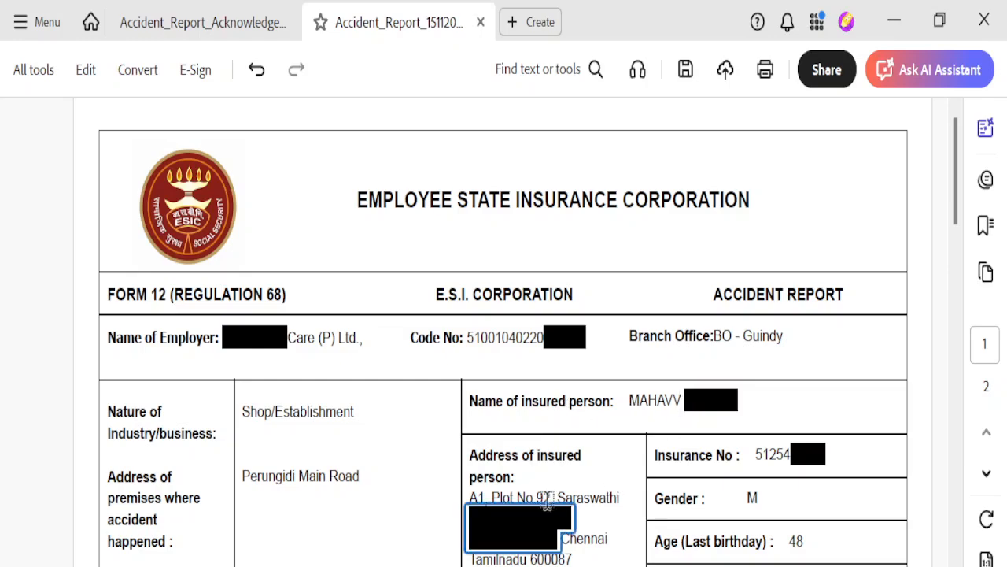
# Scroll down page 1 from the insured person's details to the treatment hospital and witnesses
pyautogui.scroll(-2, 776, 453)
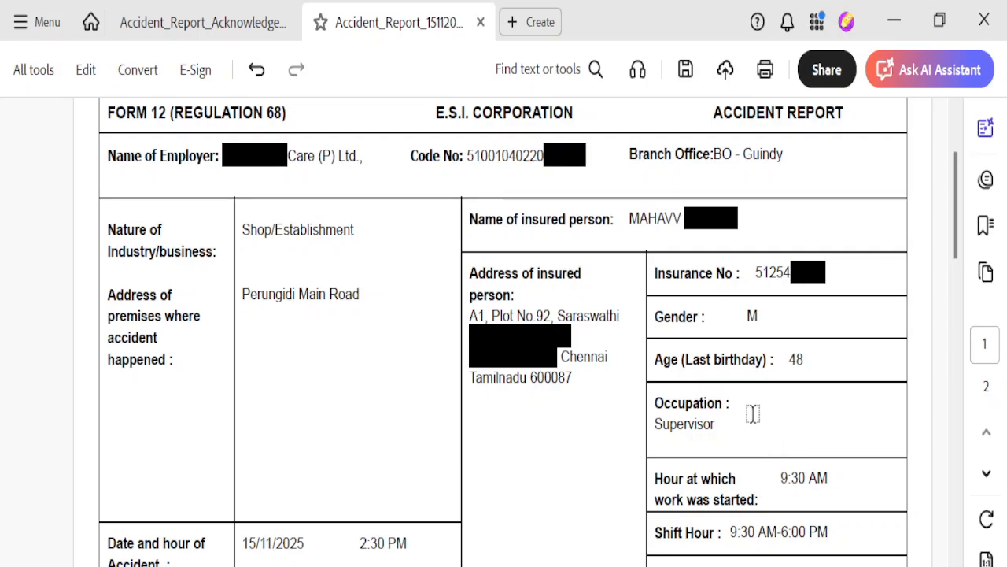
pyautogui.scroll(-2, 753, 411)
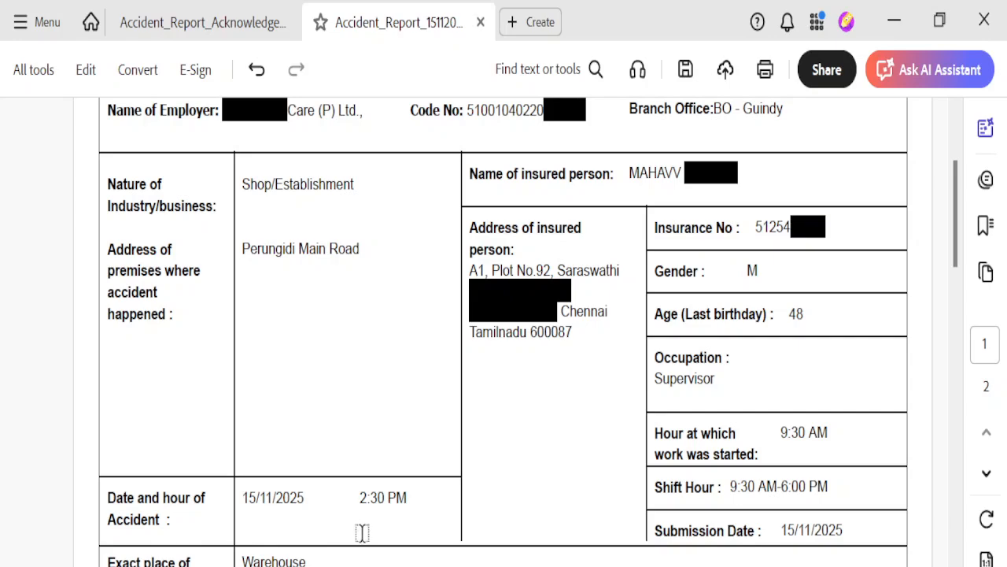
pyautogui.scroll(-1, 362, 527)
pyautogui.scroll(-1, 367, 527)
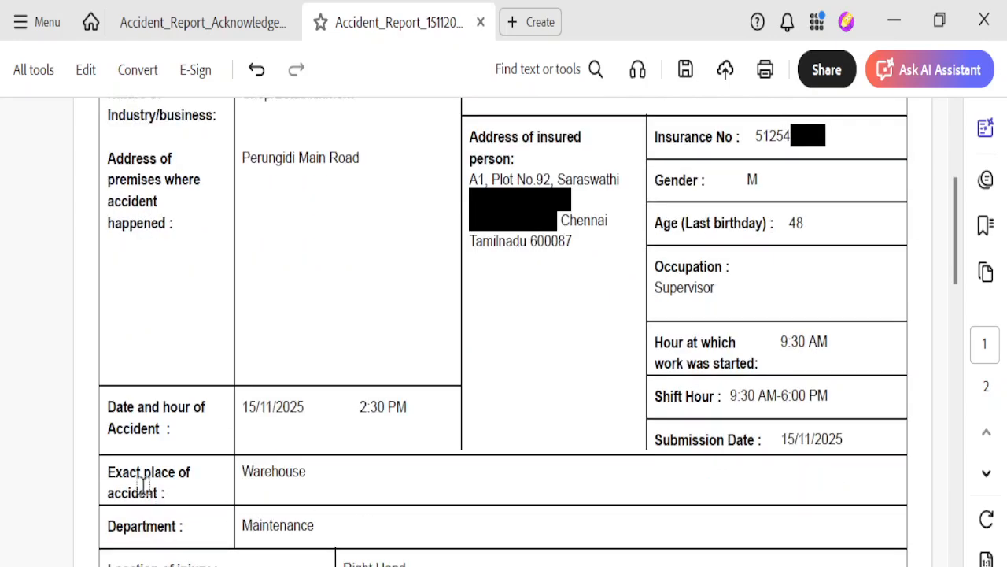
pyautogui.scroll(-1, 347, 486)
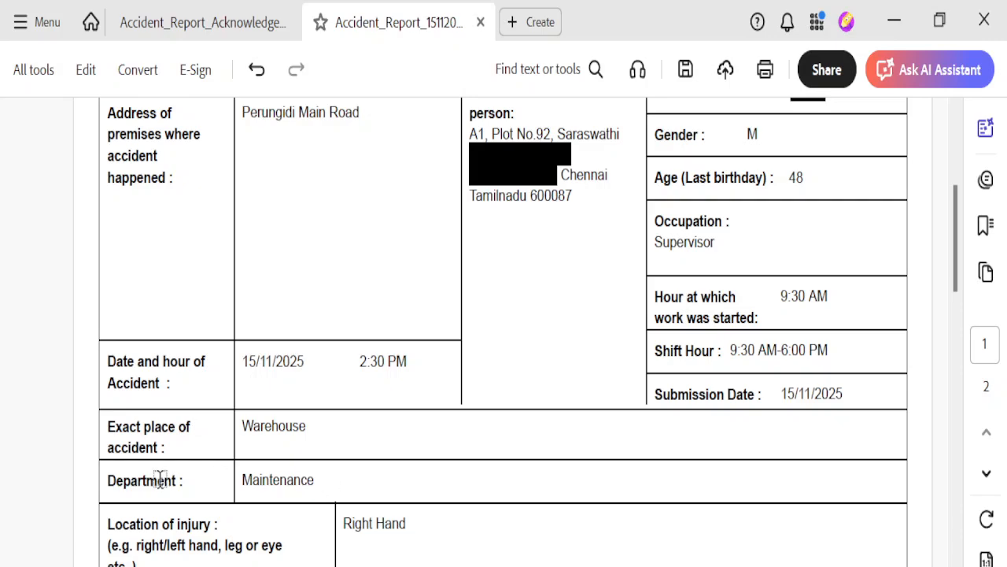
pyautogui.scroll(-2, 303, 493)
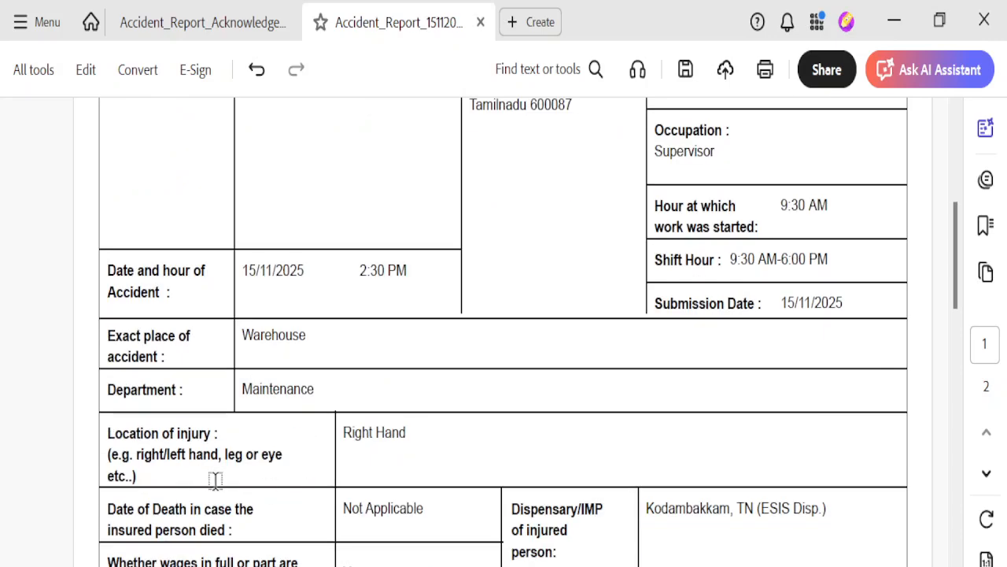
pyautogui.scroll(-1, 400, 444)
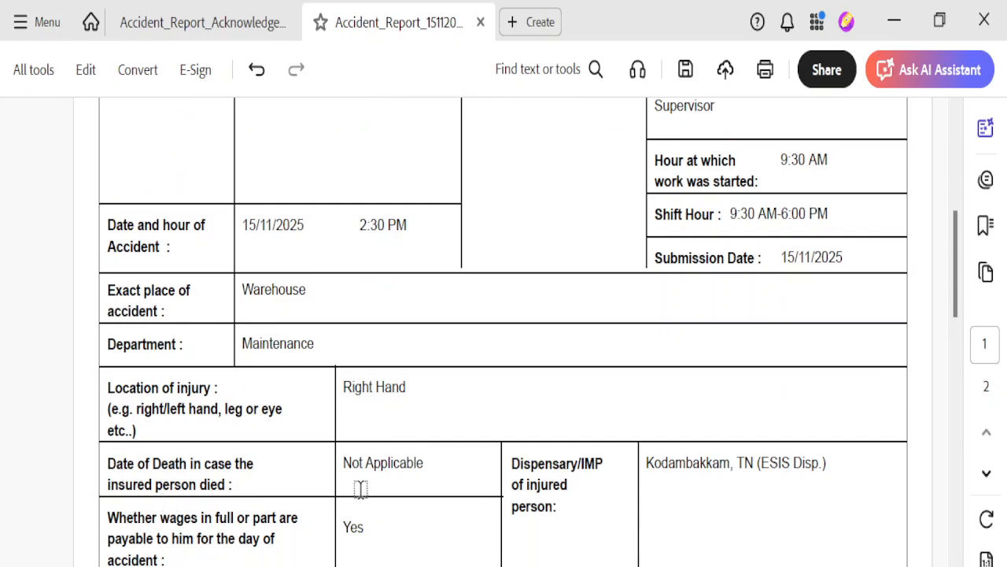
pyautogui.scroll(-2, 362, 490)
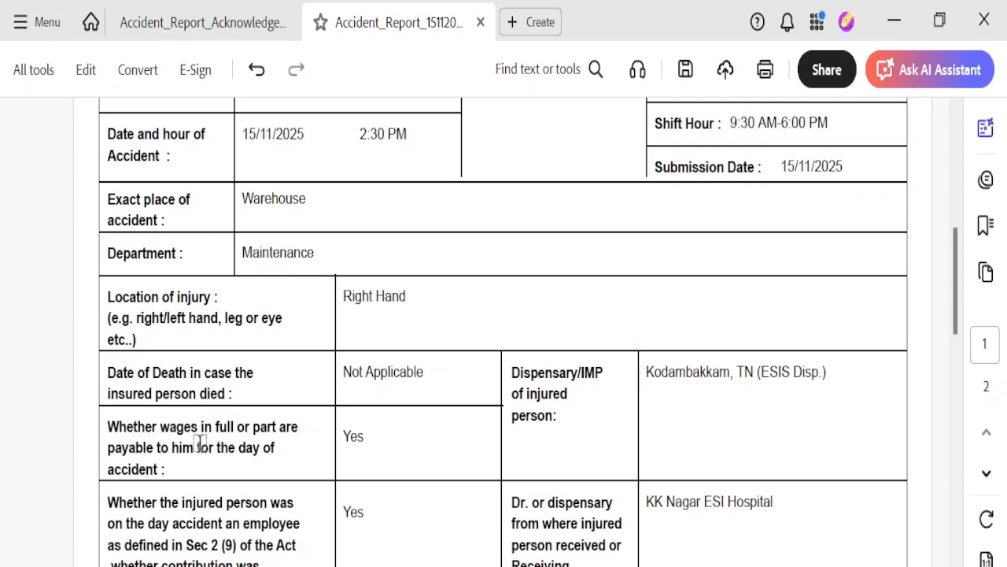
pyautogui.scroll(-1, 284, 519)
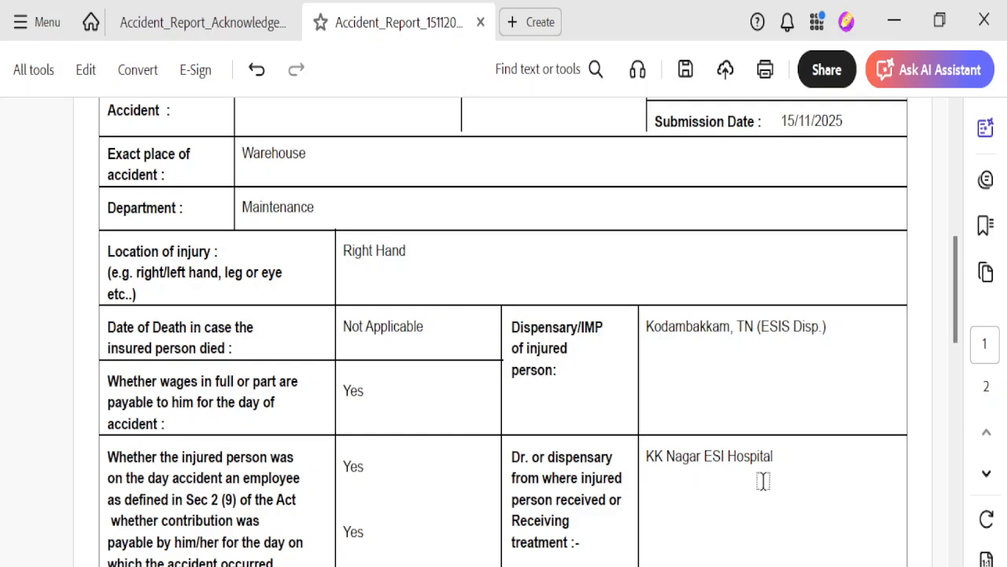
pyautogui.scroll(-5, 720, 488)
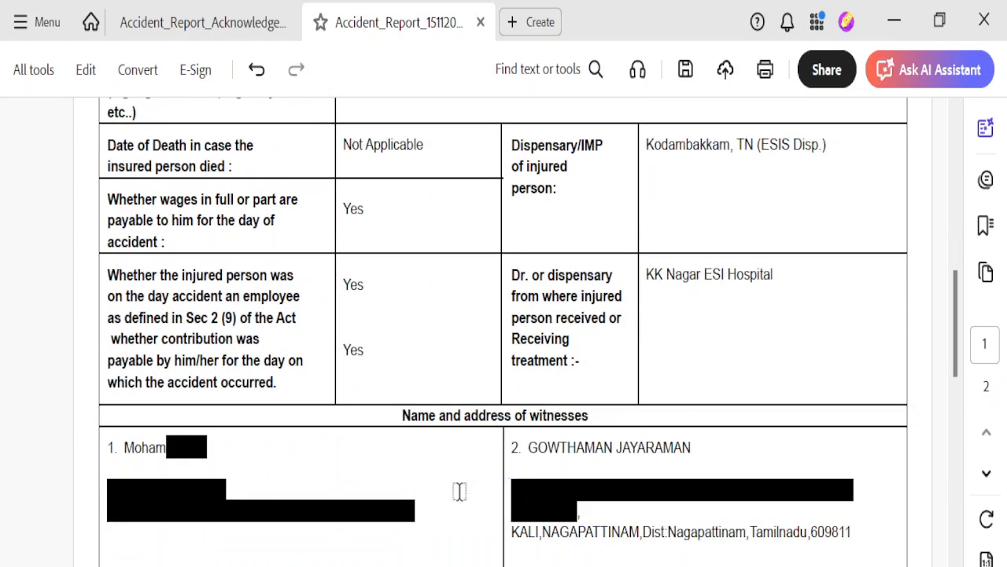
pyautogui.scroll(-1, 300, 485)
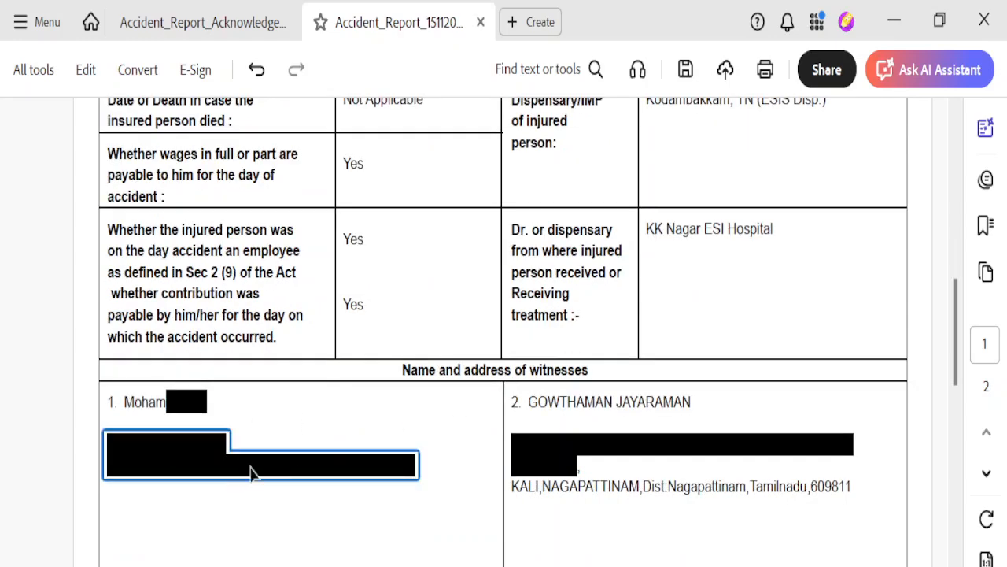
pyautogui.scroll(-2, 558, 477)
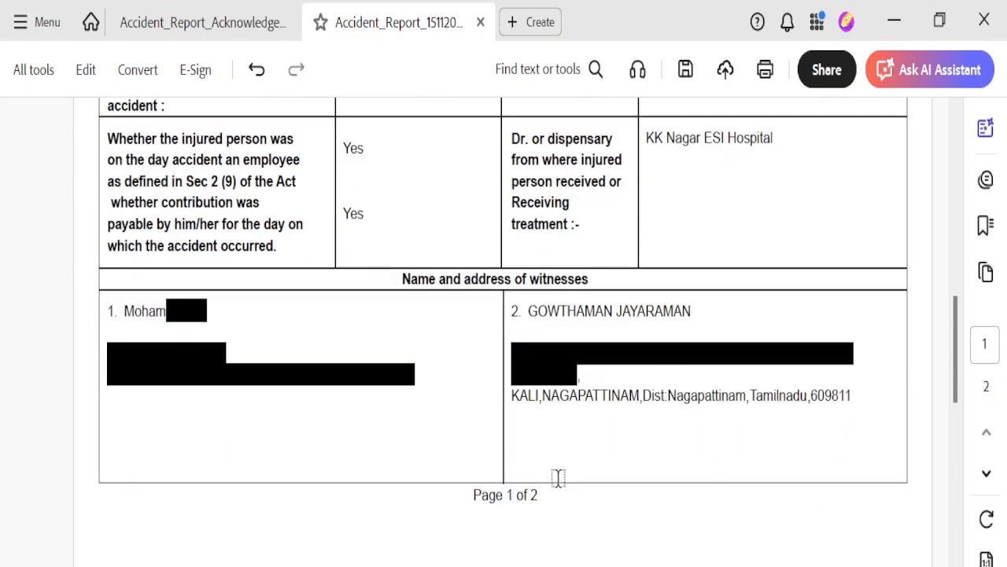
pyautogui.scroll(-4, 558, 478)
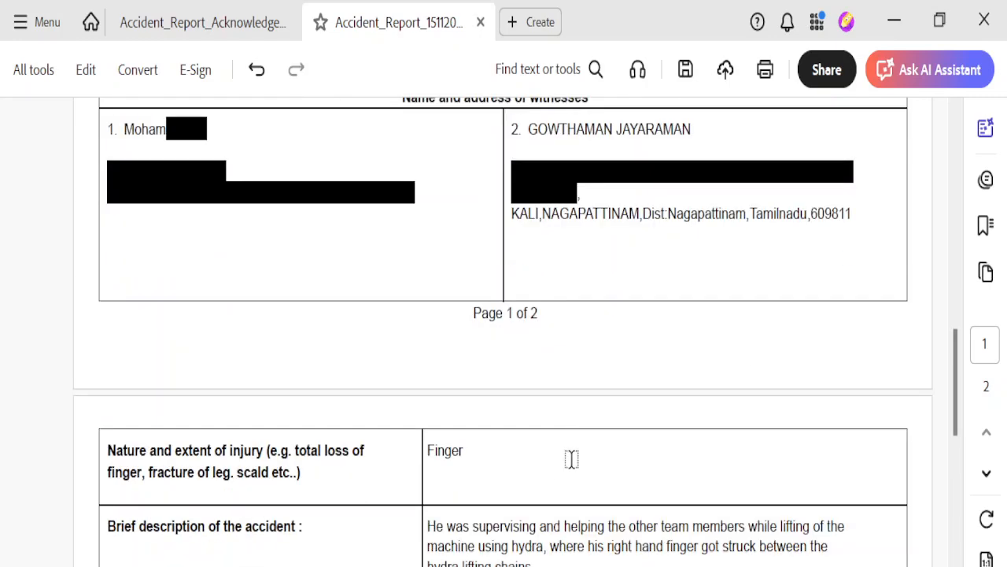
# Scroll through page 2's Finger injury, hydra-lift accident description and Nature of Emergency rows
pyautogui.scroll(-1, 571, 459)
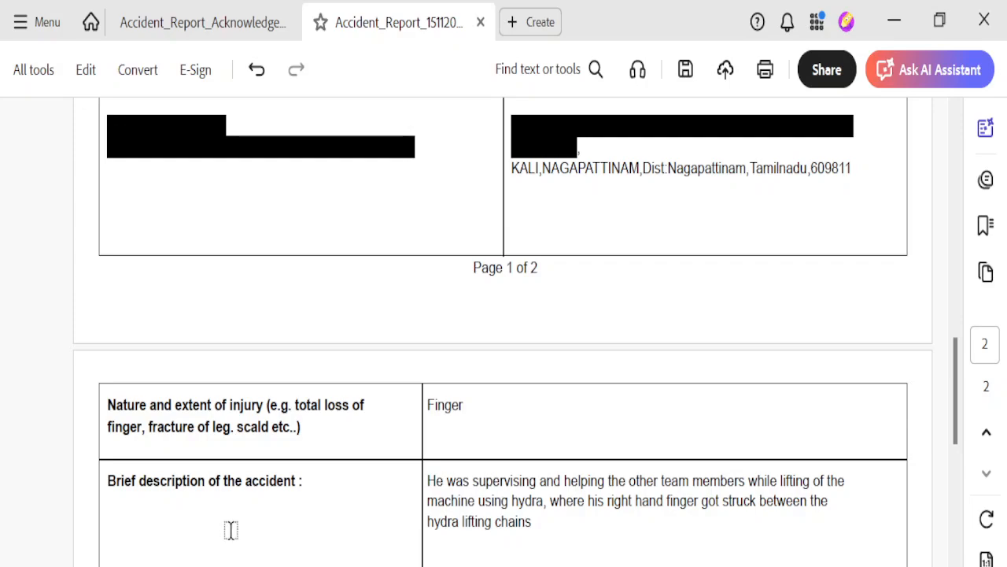
pyautogui.scroll(-1, 230, 529)
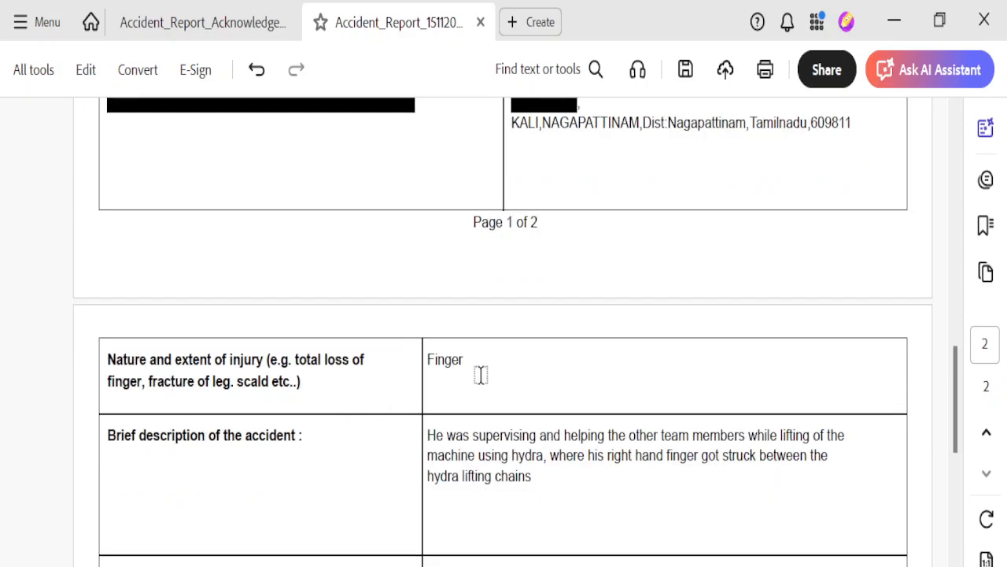
pyautogui.scroll(-1, 499, 404)
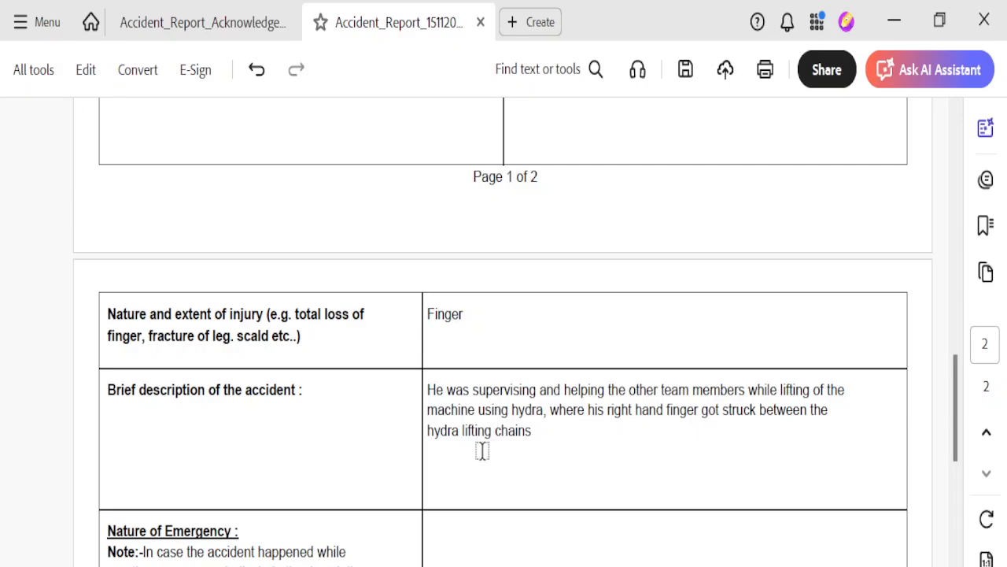
pyautogui.scroll(-1, 482, 450)
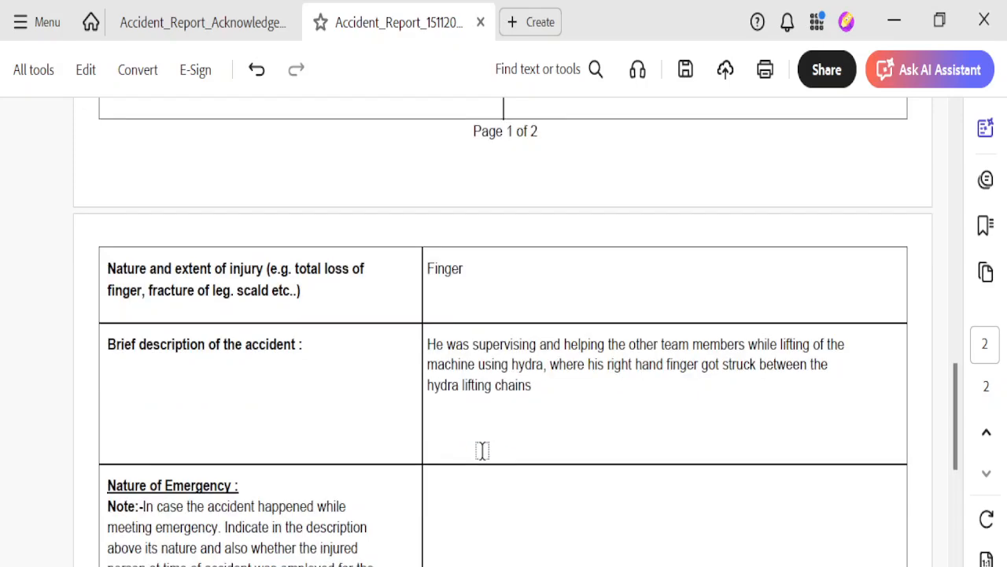
pyautogui.scroll(-1, 482, 450)
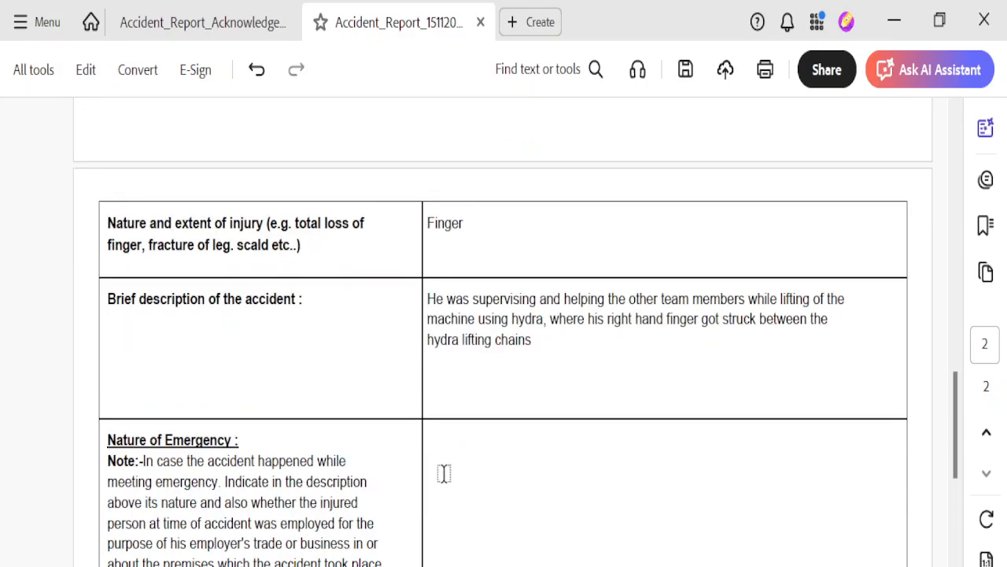
pyautogui.scroll(-1, 362, 488)
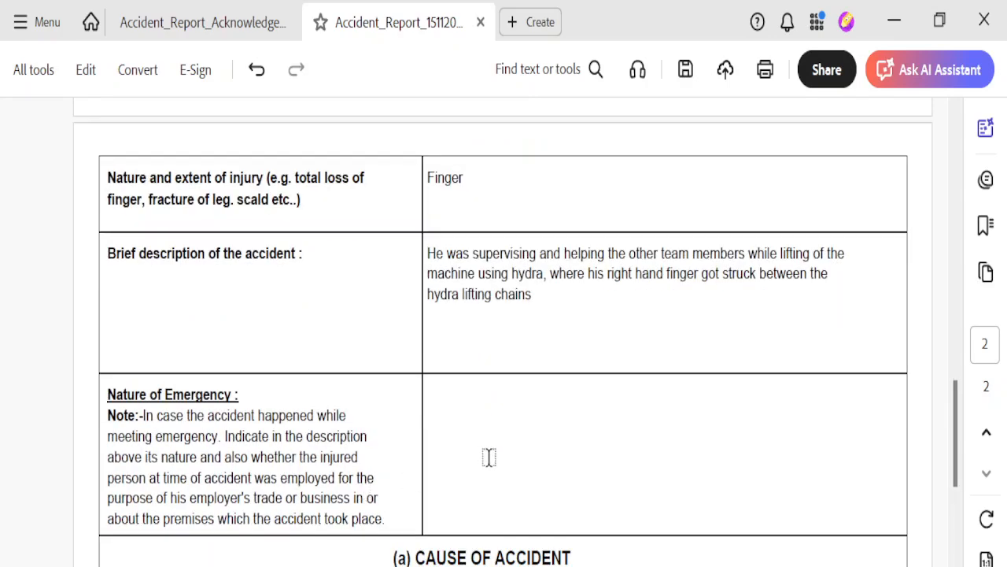
pyautogui.scroll(-3, 490, 465)
# Scroll through the Cause of Accident and Travelling answers down to the signature block
pyautogui.scroll(-1, 496, 469)
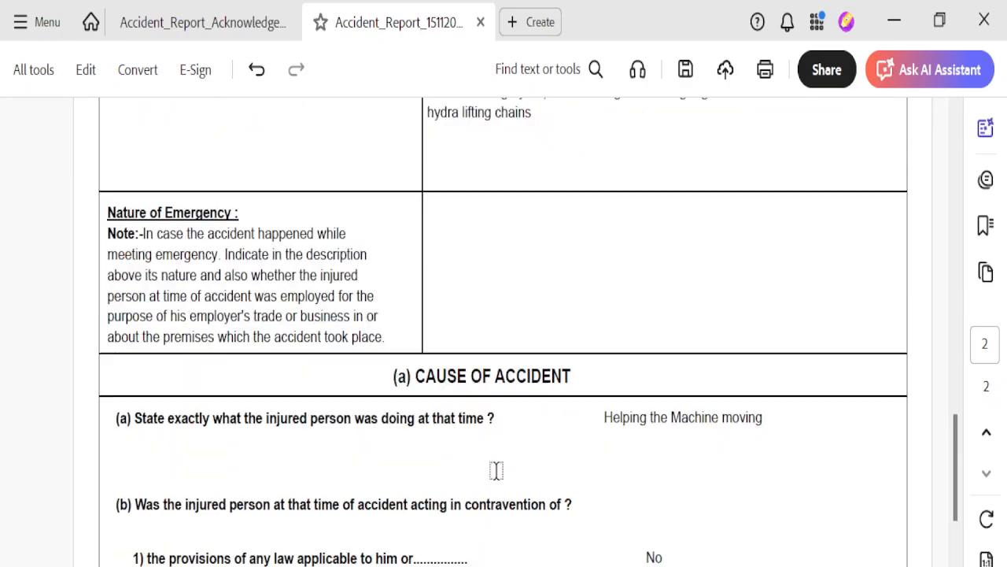
pyautogui.scroll(-3, 496, 469)
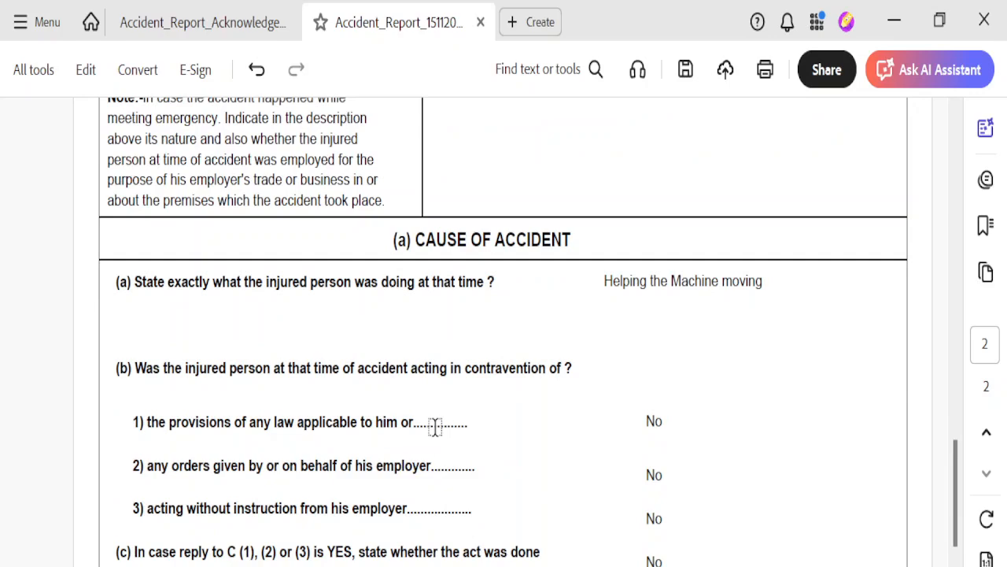
pyautogui.scroll(-1, 461, 460)
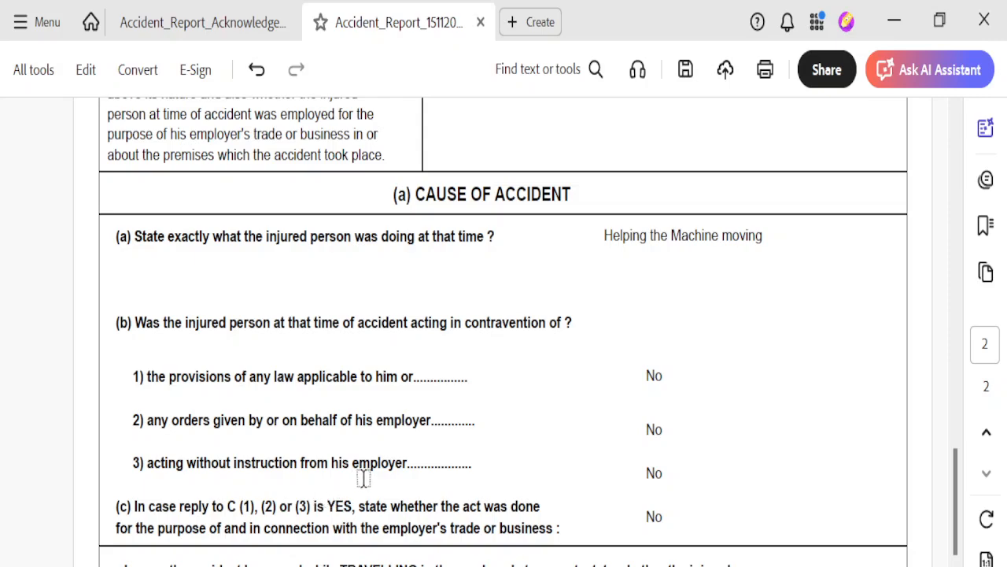
pyautogui.scroll(-1, 389, 481)
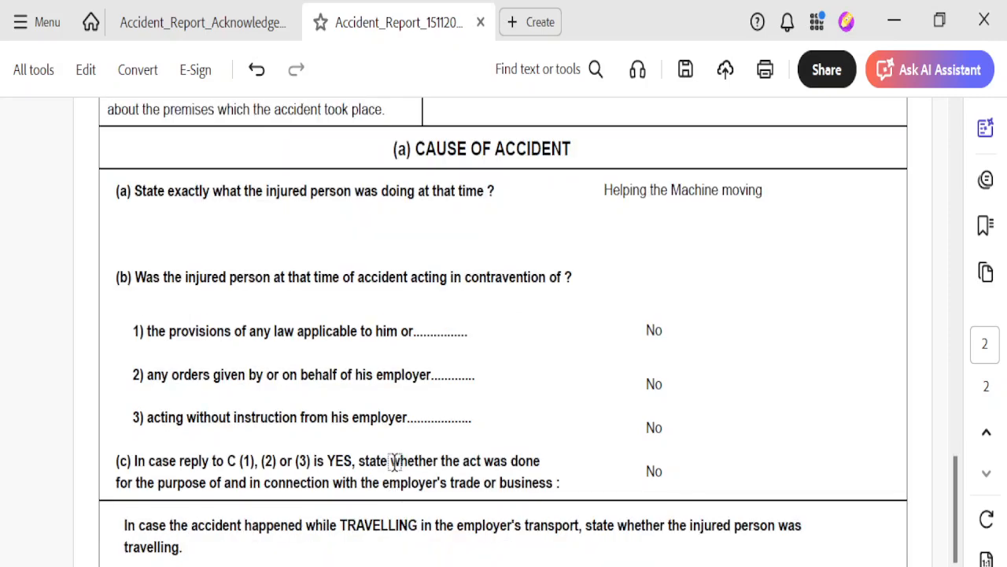
pyautogui.scroll(-1, 396, 463)
pyautogui.scroll(-1, 403, 469)
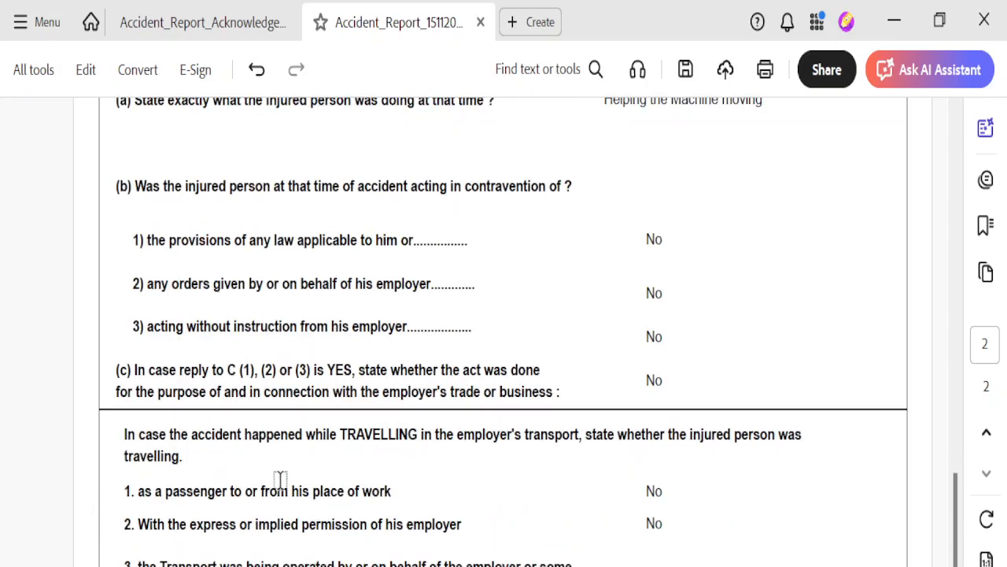
pyautogui.scroll(-6, 354, 509)
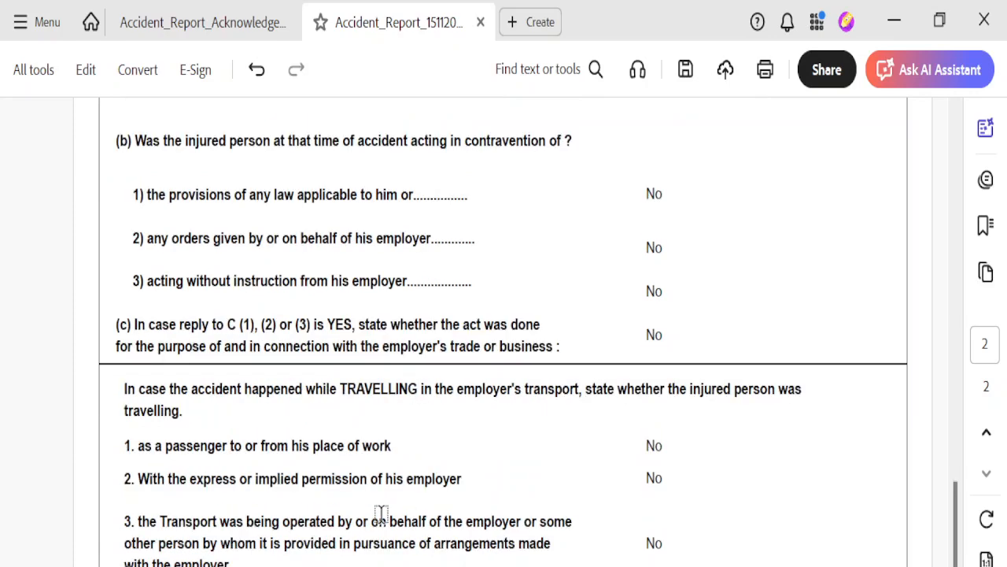
pyautogui.scroll(-1, 399, 529)
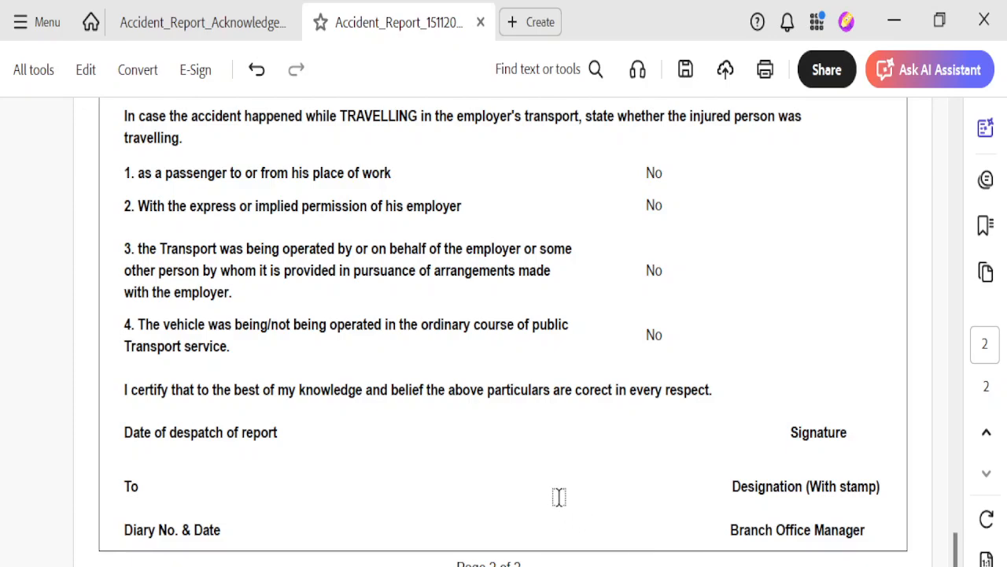
# Scroll back up to the Form 12 header showing branch office BO - Guindy
pyautogui.scroll(5, 559, 497)
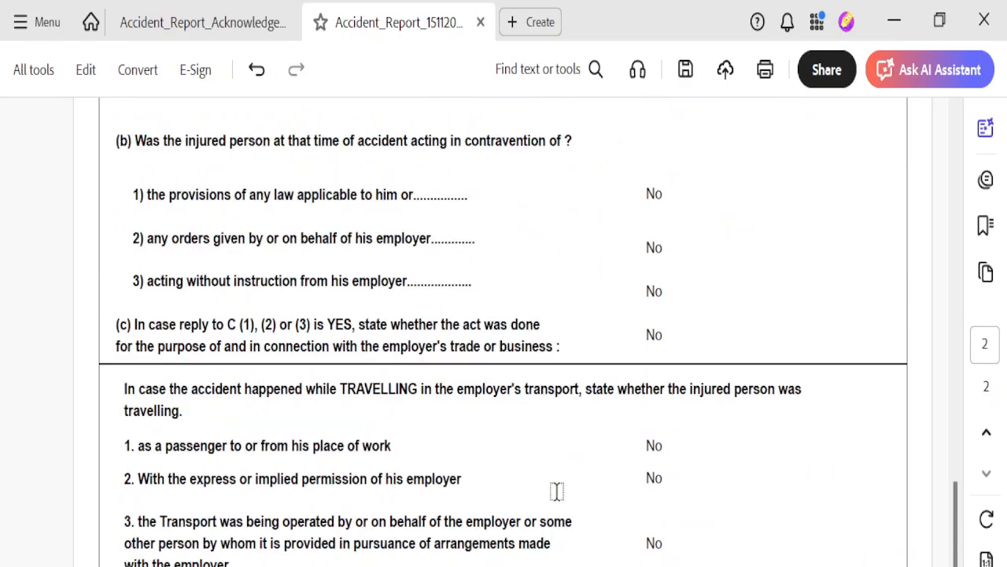
pyautogui.scroll(20, 556, 491)
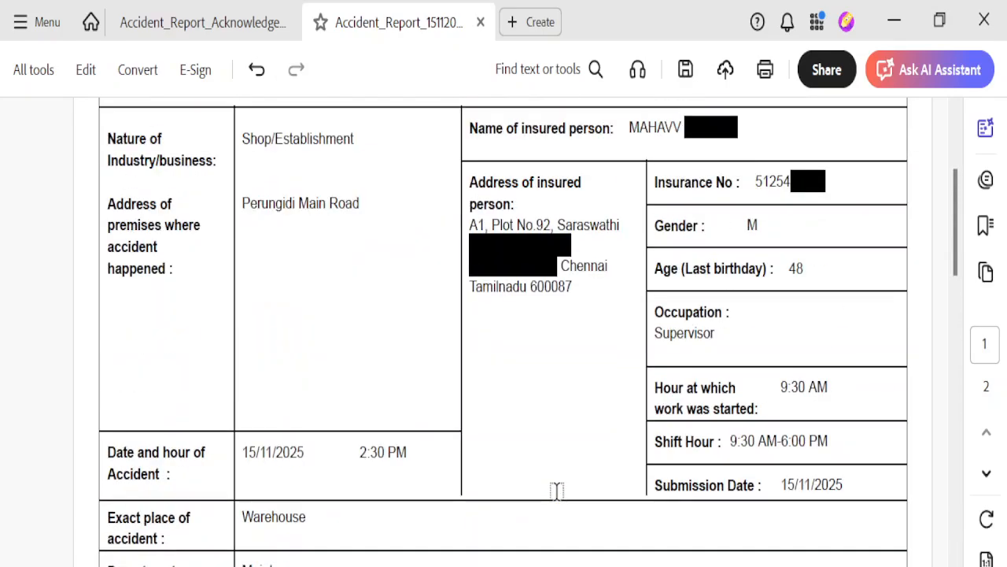
pyautogui.scroll(5, 557, 491)
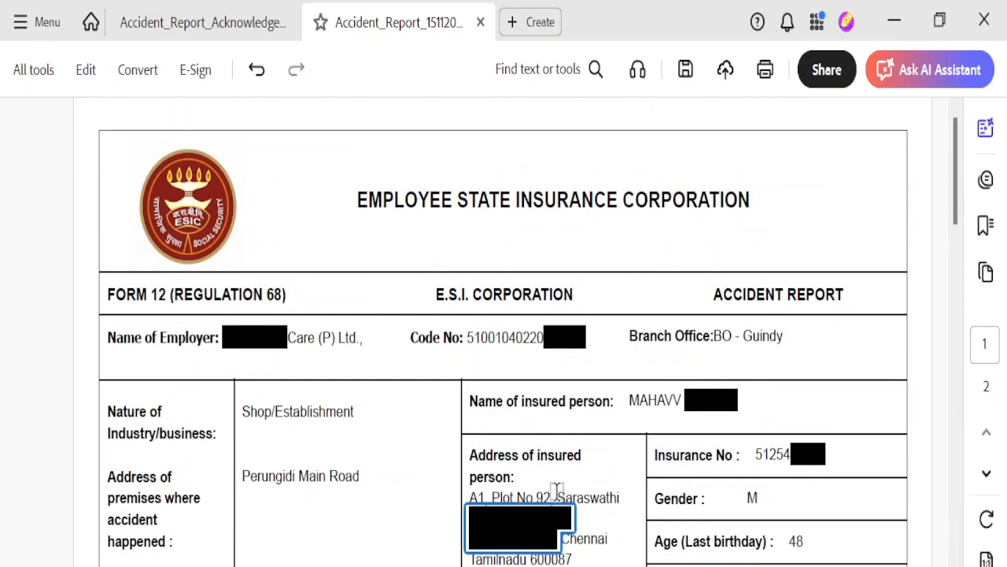